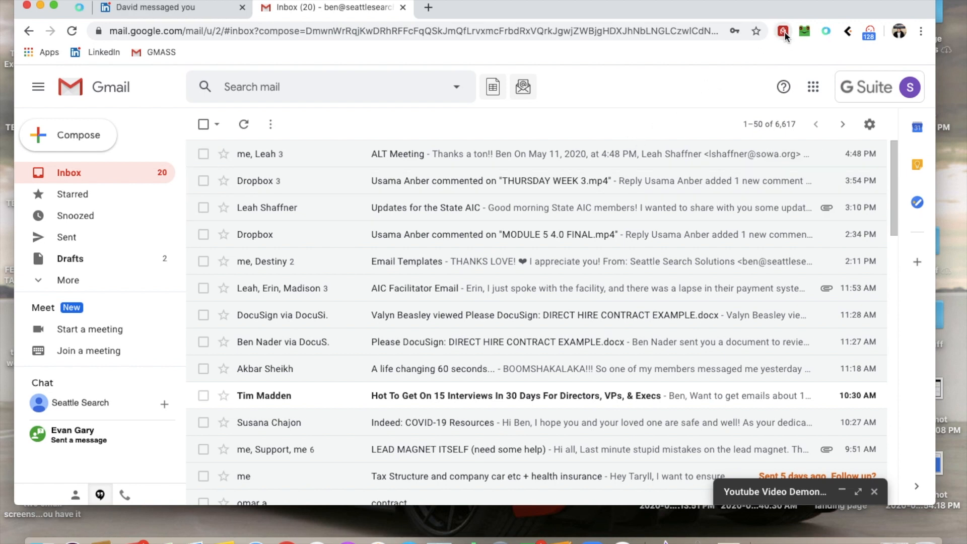
- Look up the GMass website's pricing page in a new tab, view the individual monthly plans, and close the tab
click(429, 8)
text(gms)
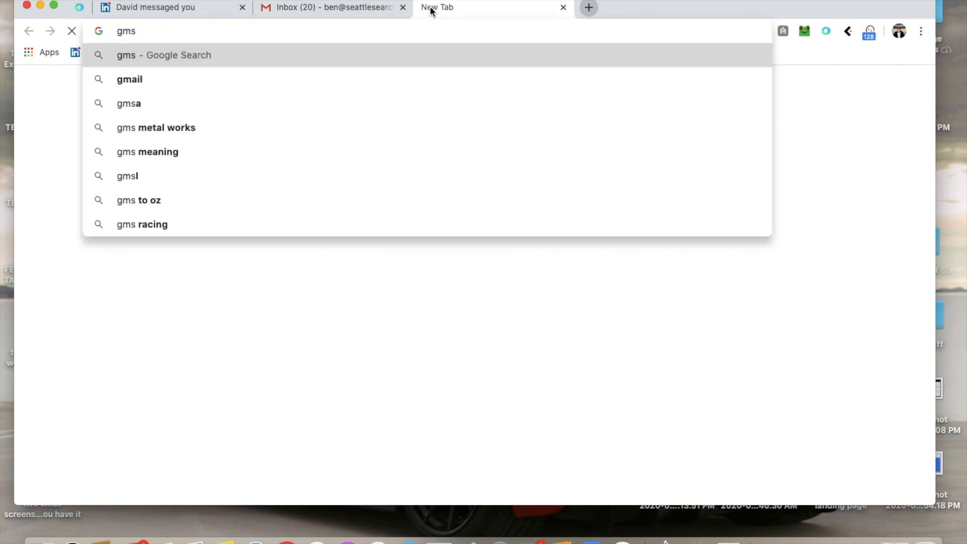
key(BackSpace)
text(as)
key(Return)
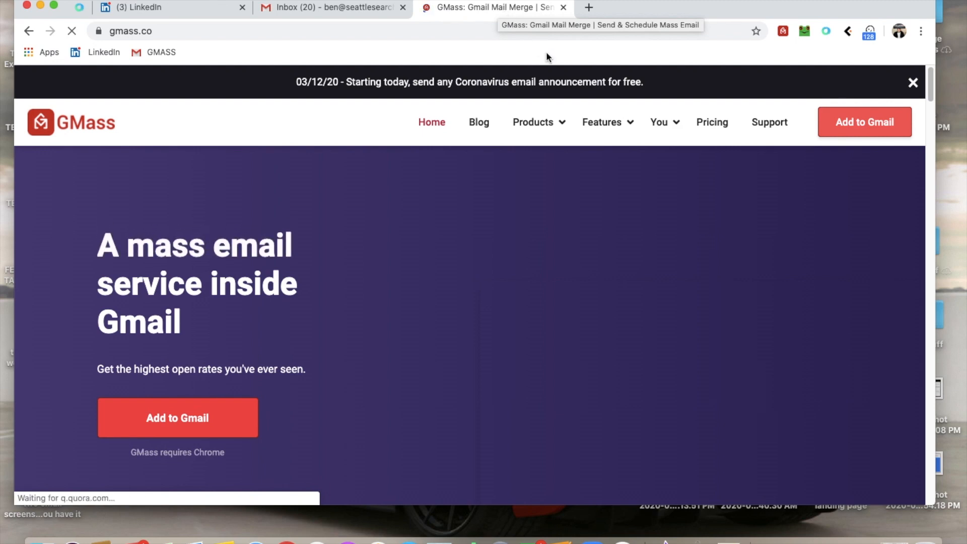
click(713, 126)
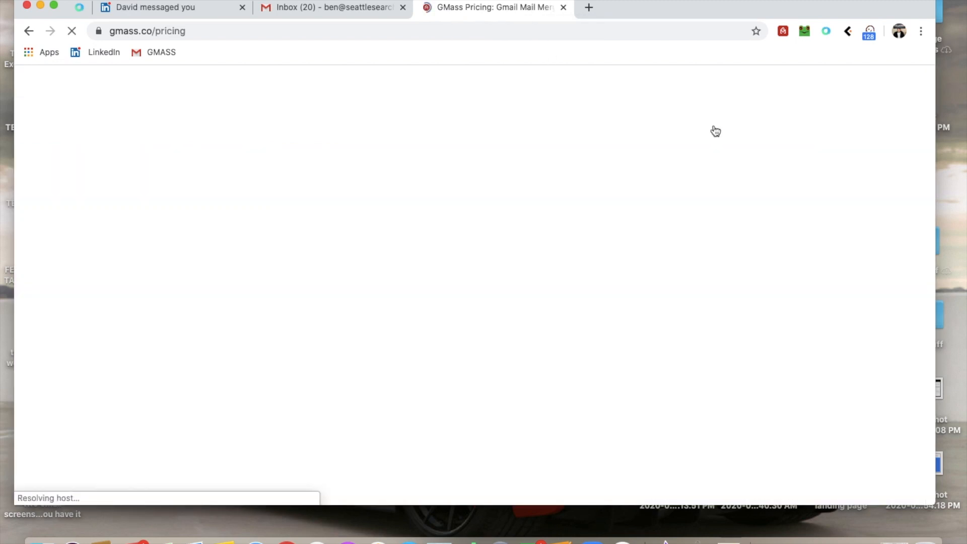
scroll(649, 258, down, 6)
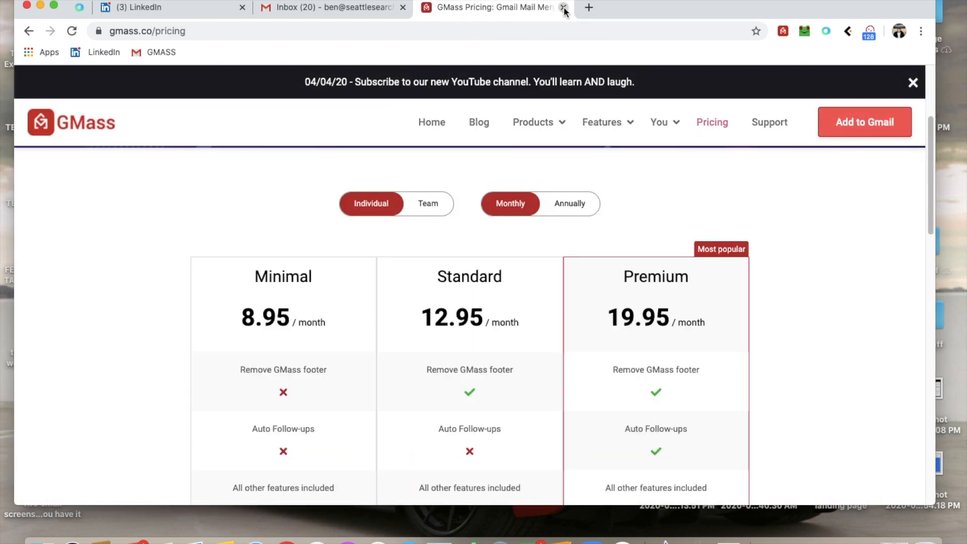
click(563, 7)
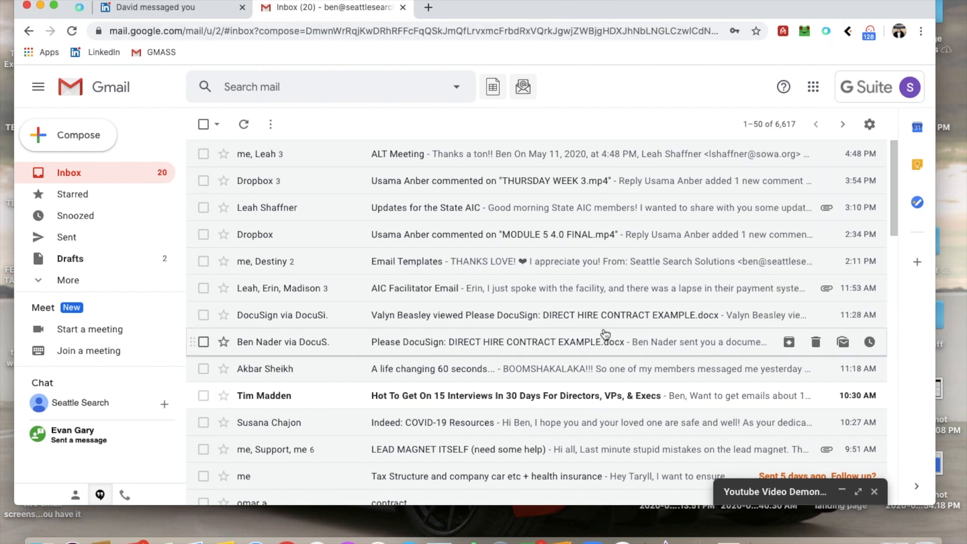
- Restore the "Youtube Video Demonstration of Campaign" draft and review the PROSPECT LIST and email template notes, putting each note away after viewing
click(756, 492)
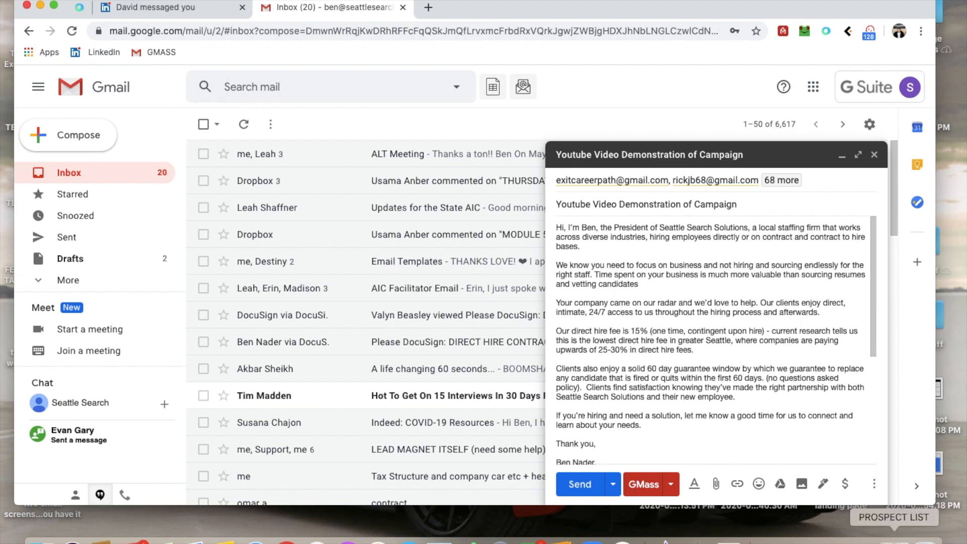
click(894, 539)
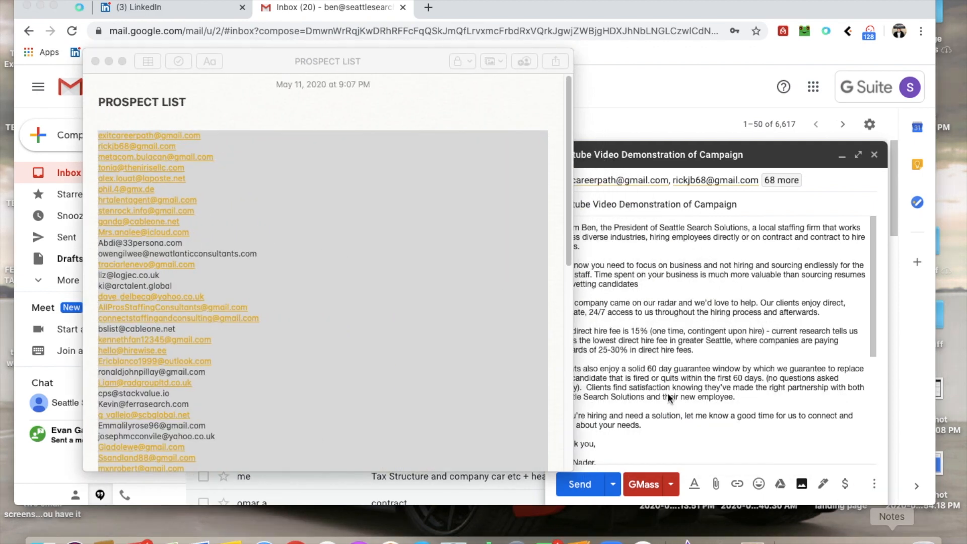
key(super+a)
scroll(487, 309, down, 3)
scroll(487, 310, down, 10)
scroll(488, 310, up, 8)
scroll(487, 310, up, 5)
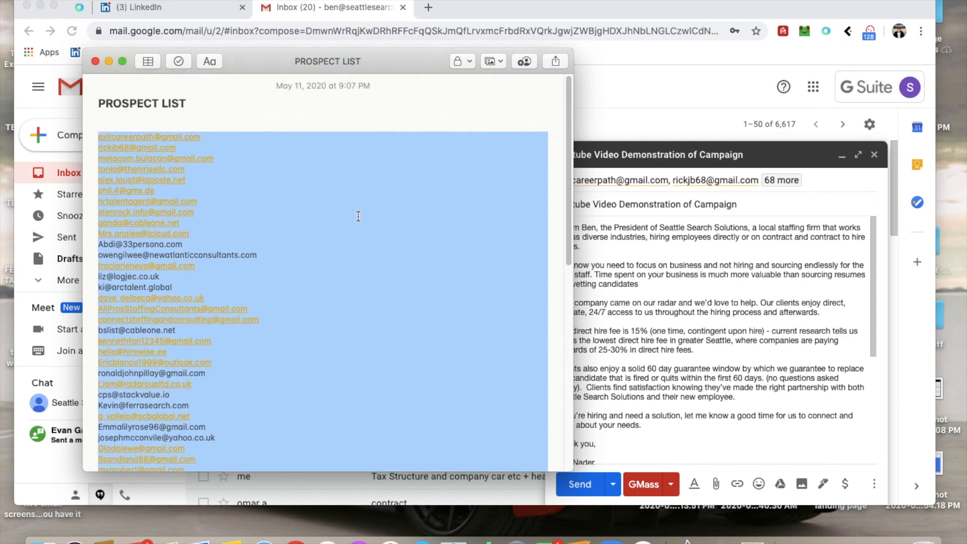
click(109, 62)
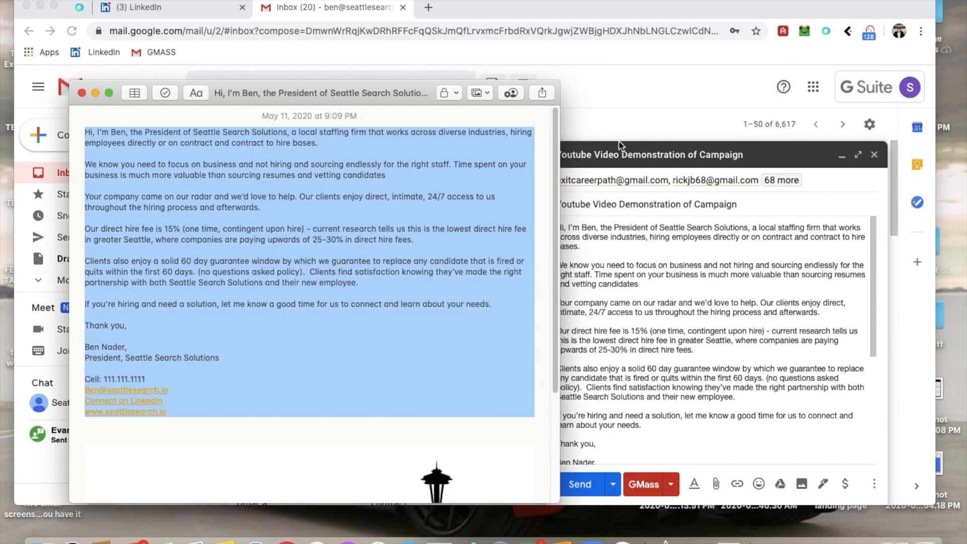
click(95, 93)
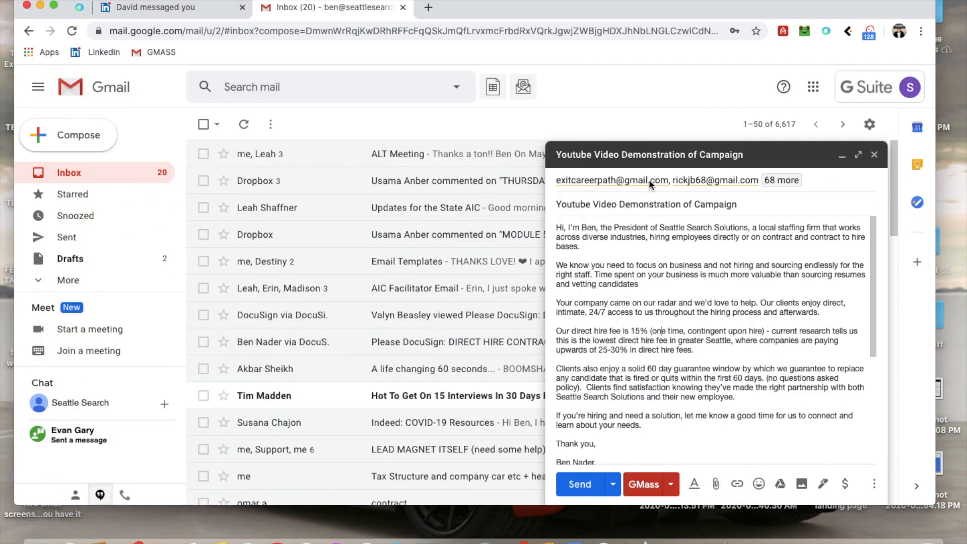
- Expand the draft's recipient list, look through the added addresses, and collapse it again
click(813, 181)
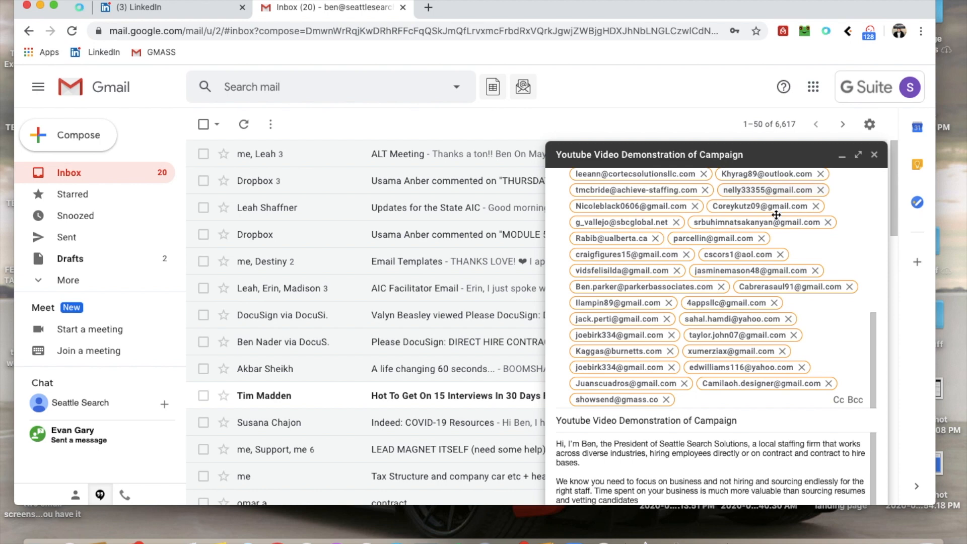
scroll(754, 261, up, 5)
scroll(754, 261, up, 5)
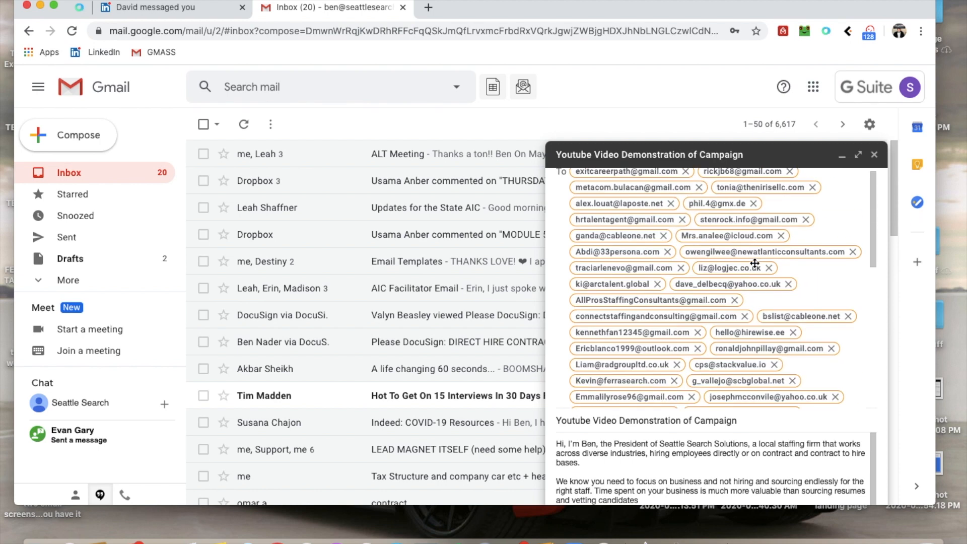
scroll(754, 262, down, 10)
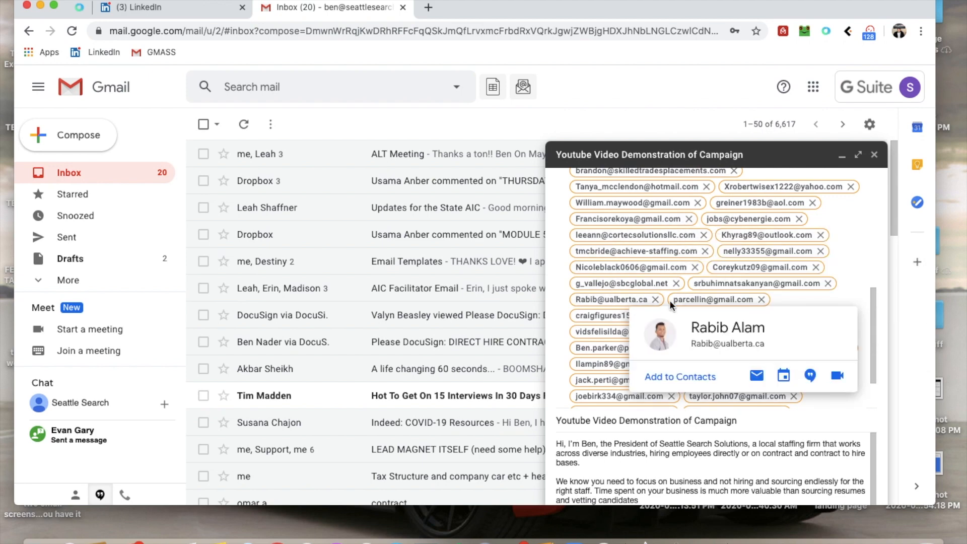
scroll(662, 263, down, 3)
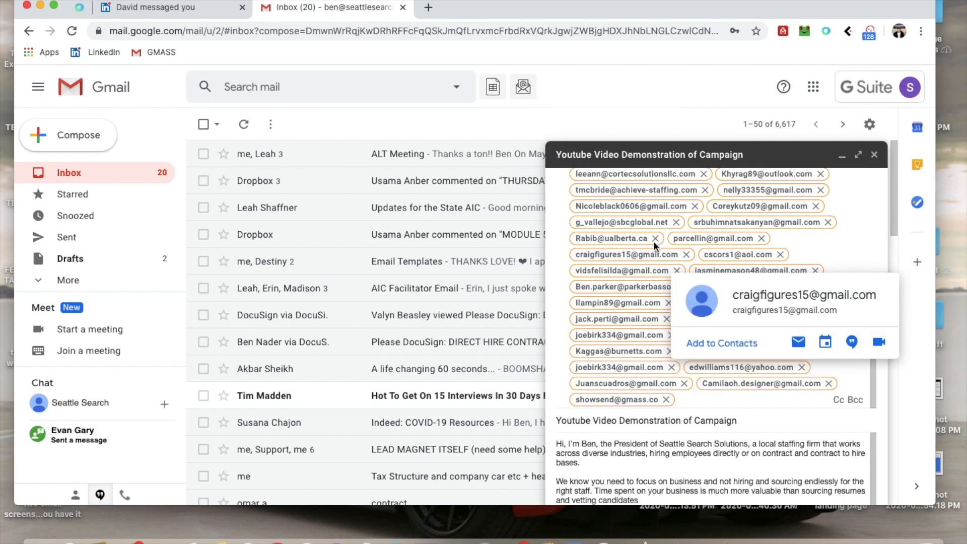
click(728, 458)
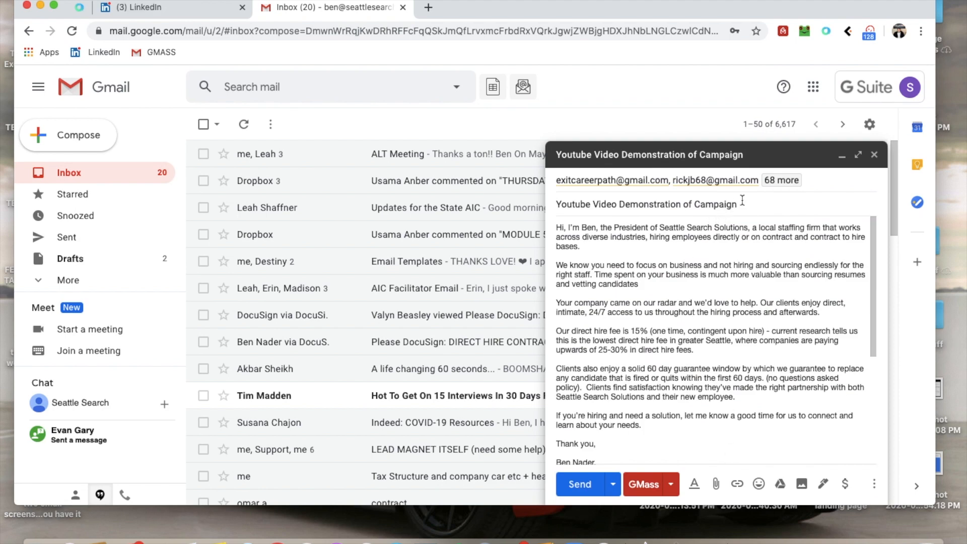
- Examine the draft's subject line, the opening of the message, and the signature with its cell number and logo
drag(737, 205, 555, 199)
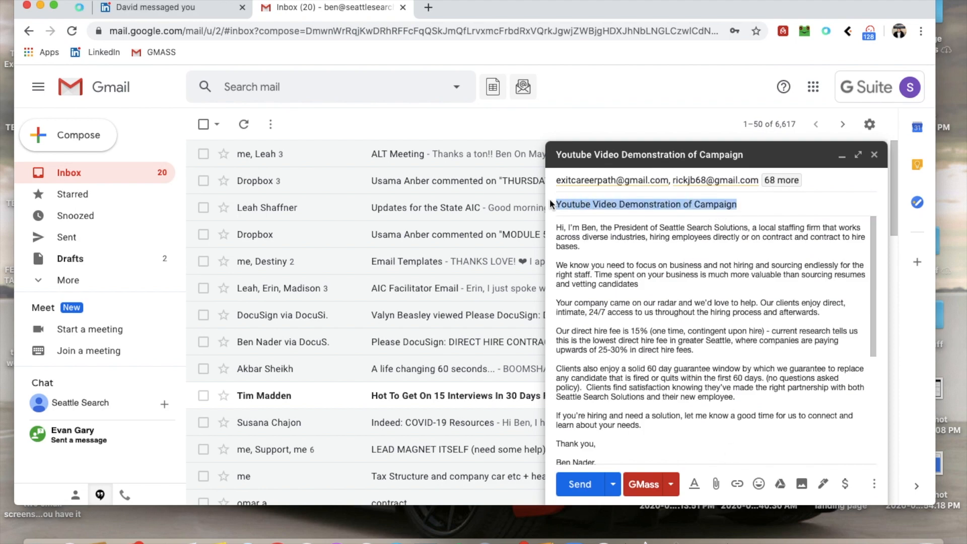
click(711, 247)
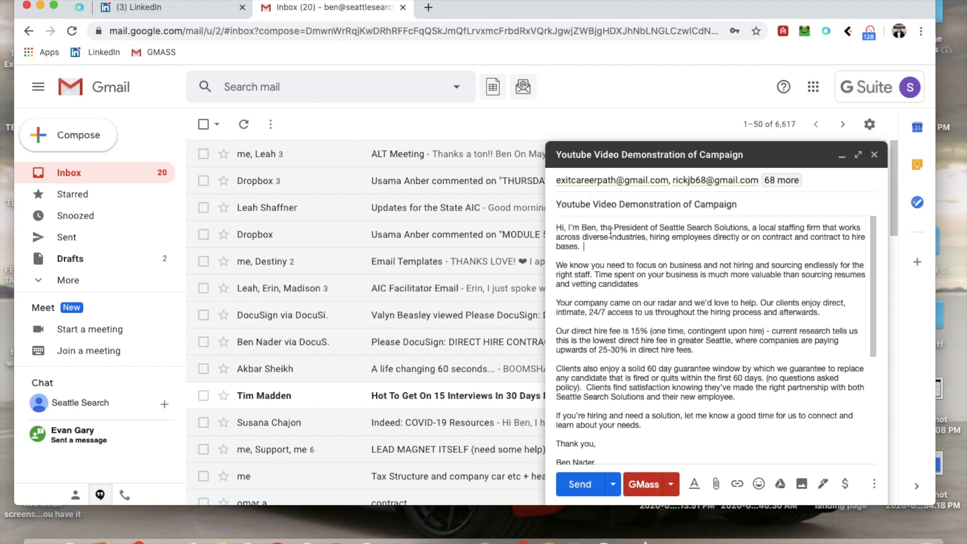
scroll(679, 333, down, 2)
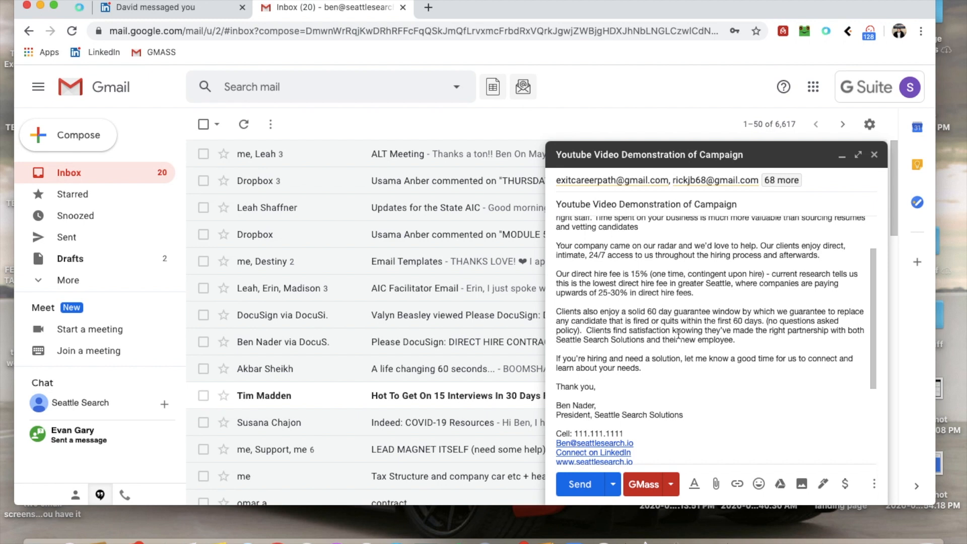
scroll(679, 334, down, 3)
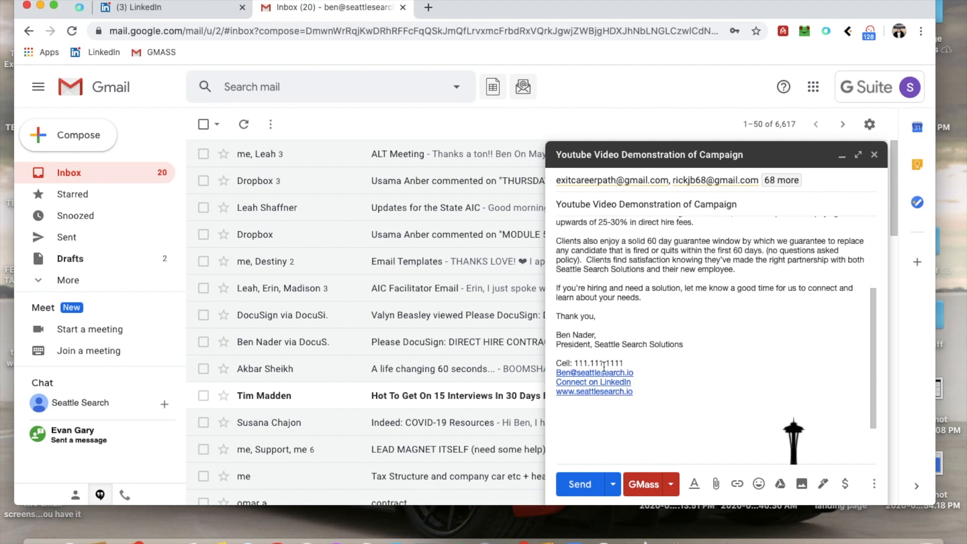
drag(627, 363, 573, 363)
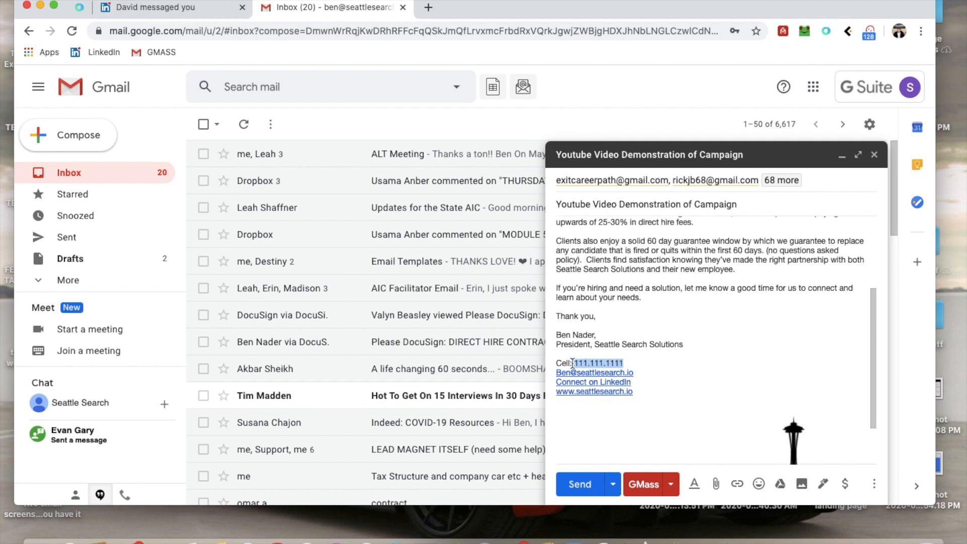
click(661, 354)
scroll(660, 354, down, 2)
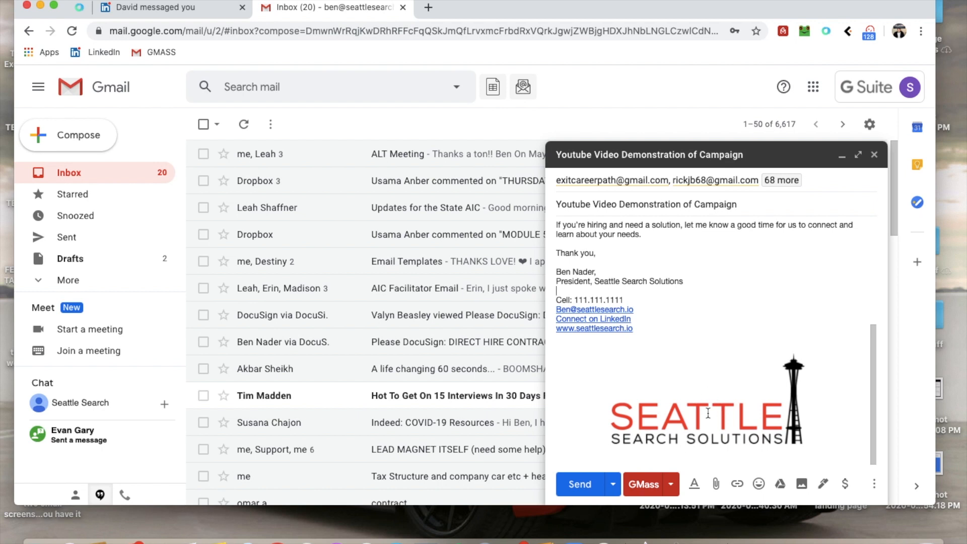
- Reread the email body from the opening paragraph down to the signature links and company logo
scroll(714, 333, up, 5)
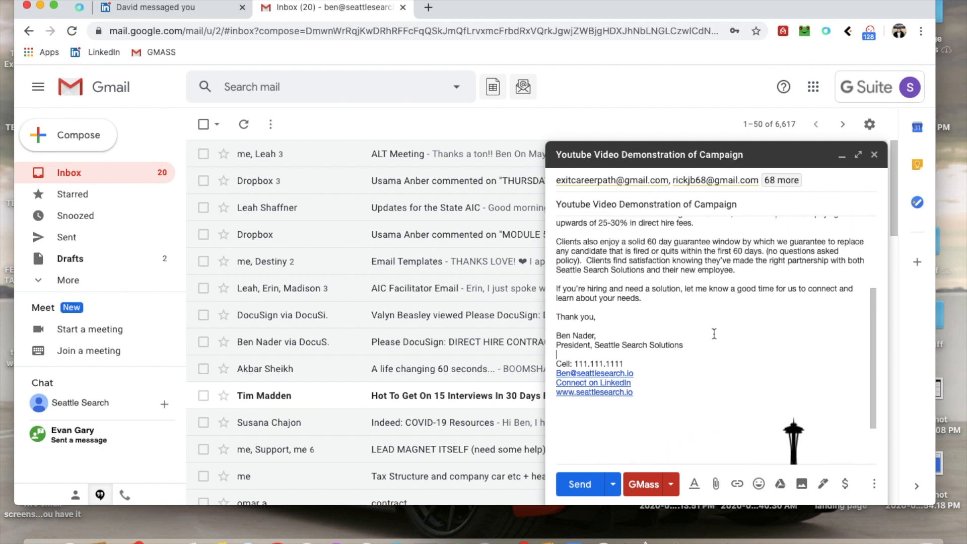
scroll(714, 333, down, 5)
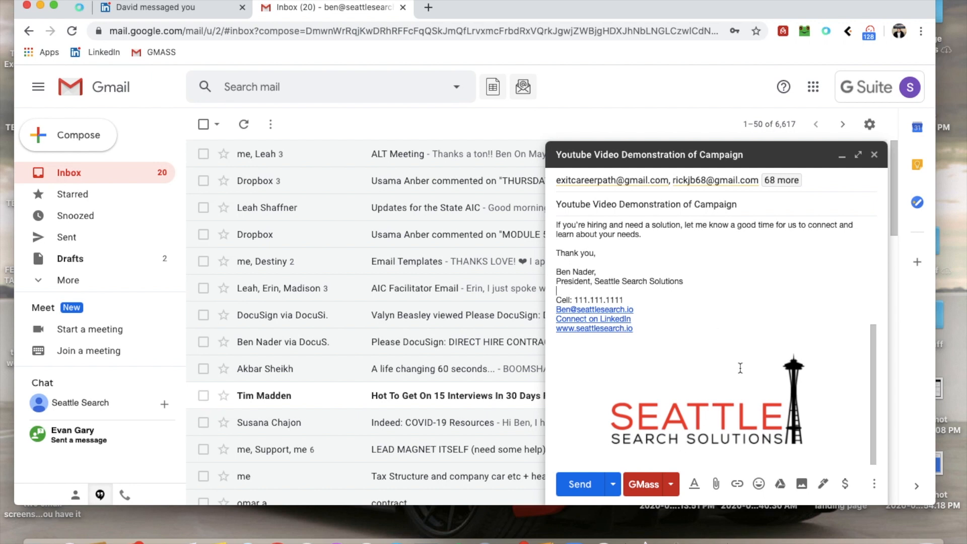
scroll(728, 313, up, 2)
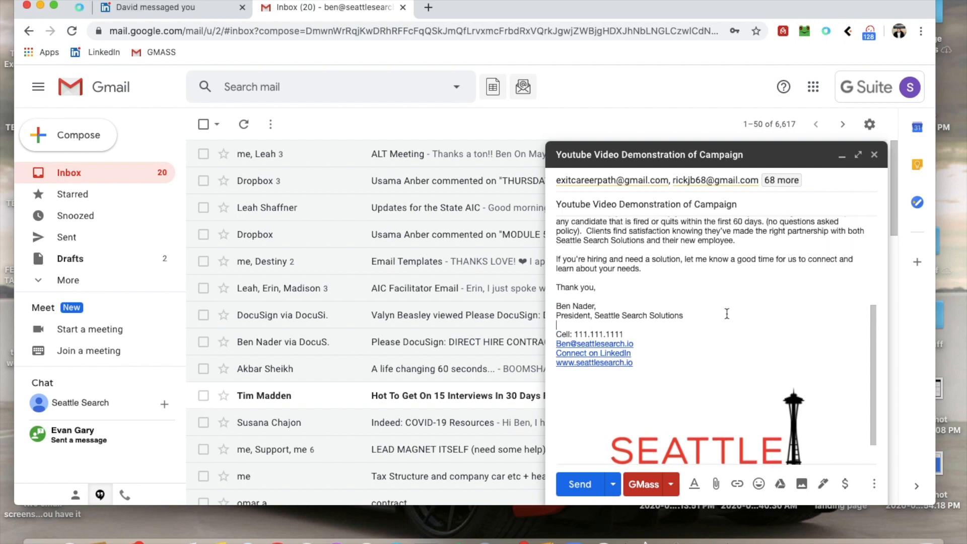
scroll(727, 313, down, 2)
scroll(723, 288, up, 8)
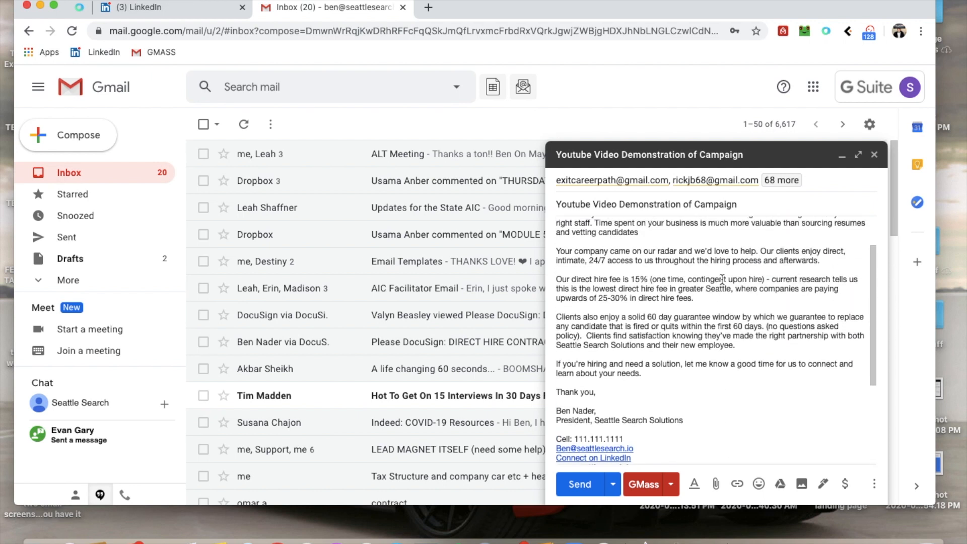
scroll(723, 278, up, 2)
scroll(722, 279, down, 10)
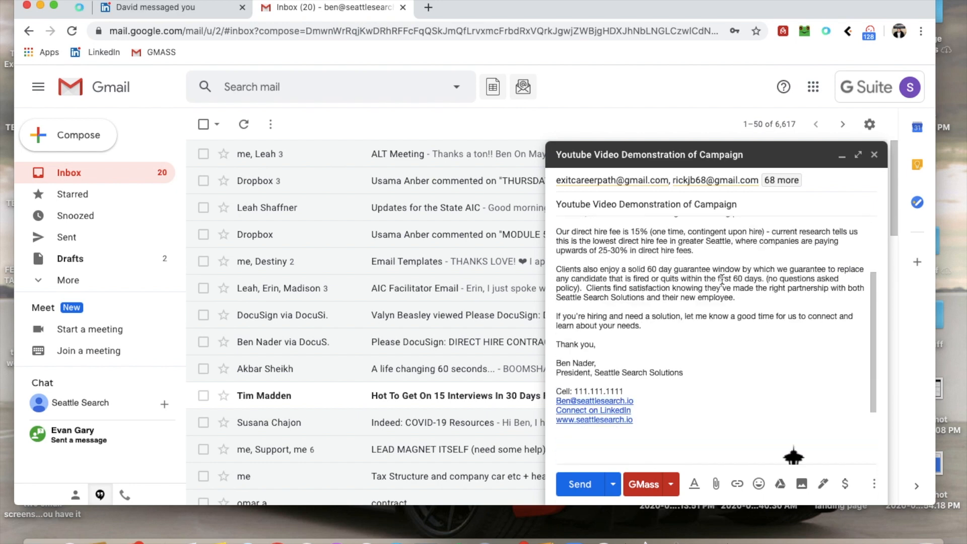
scroll(722, 279, up, 11)
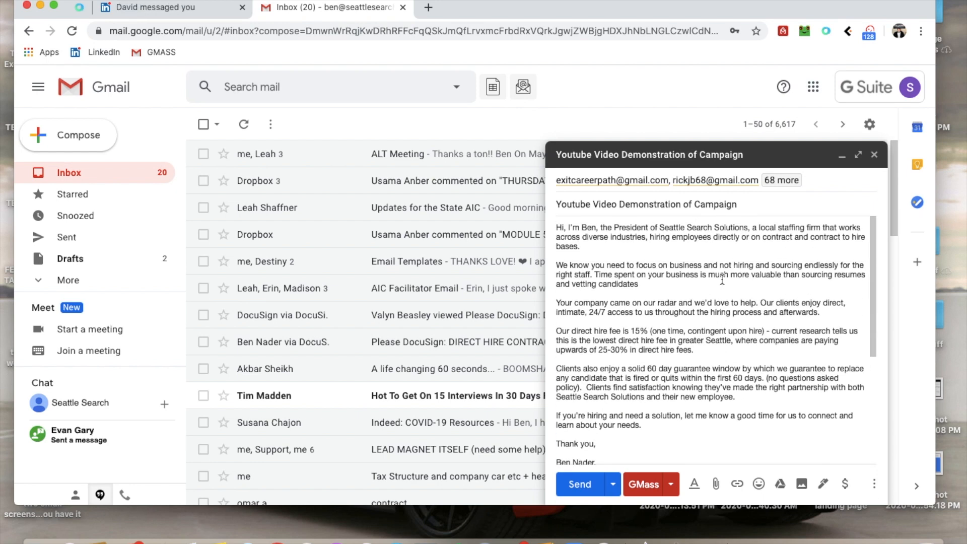
scroll(722, 279, down, 10)
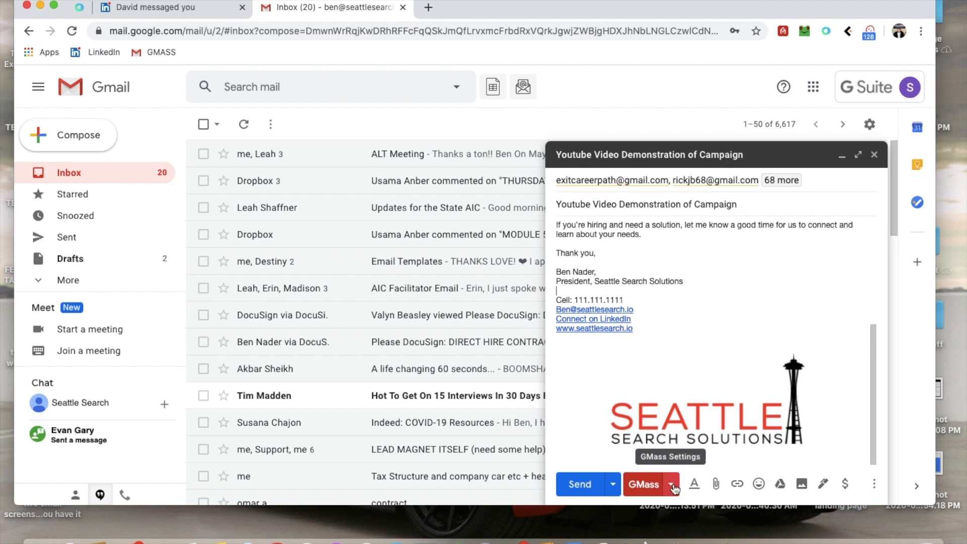
- Open the draft's GMass settings and examine the tracking, sending action, and Stage 1 and Stage 2 auto follow-up options
click(673, 485)
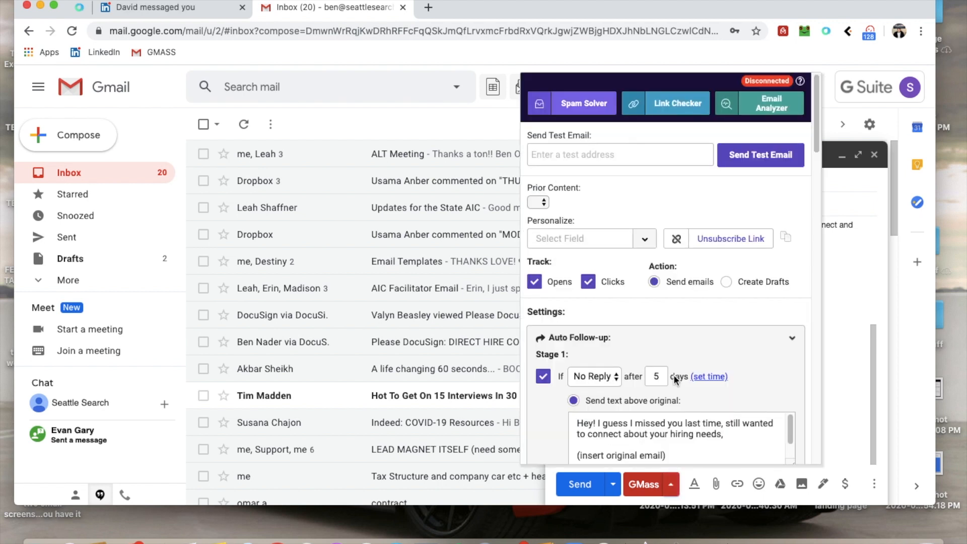
scroll(674, 375, down, 3)
scroll(673, 375, up, 2)
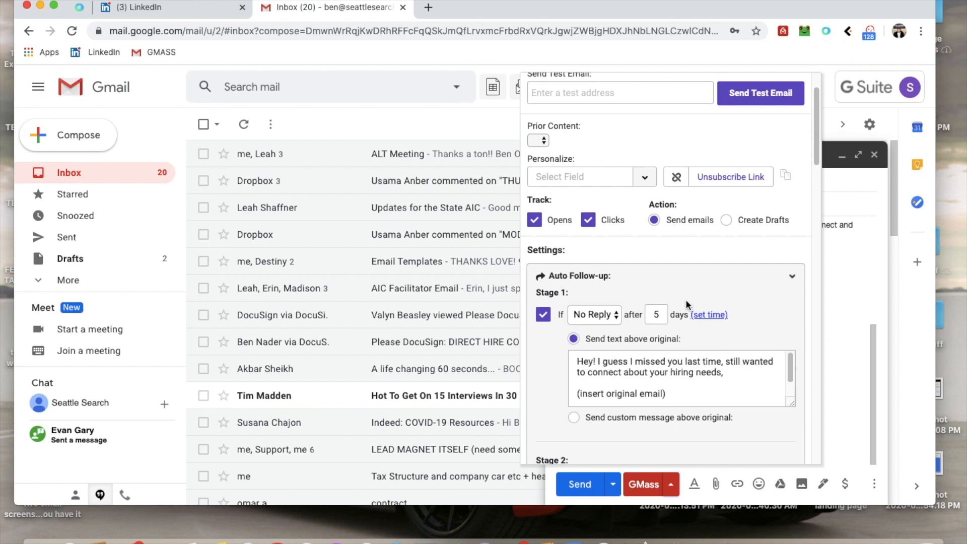
scroll(694, 285, up, 3)
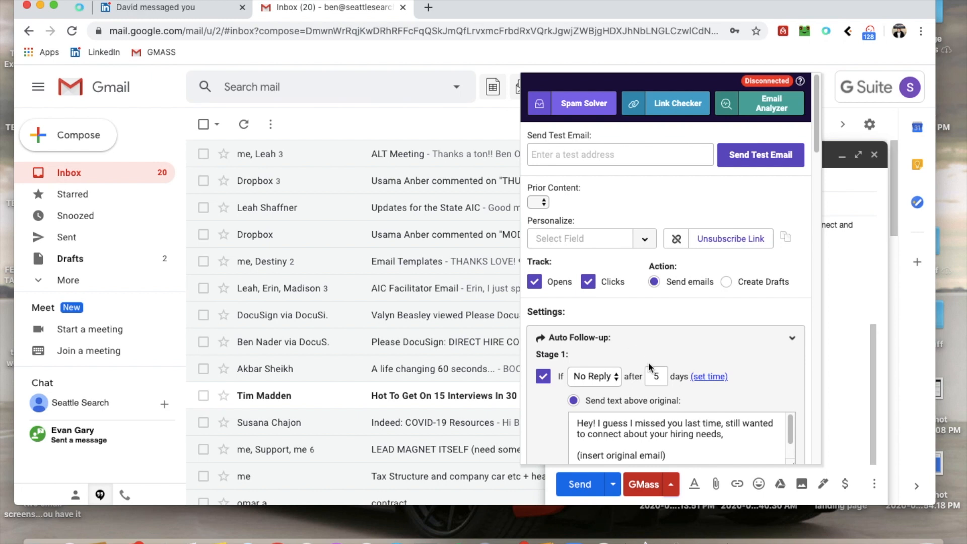
scroll(641, 395, down, 3)
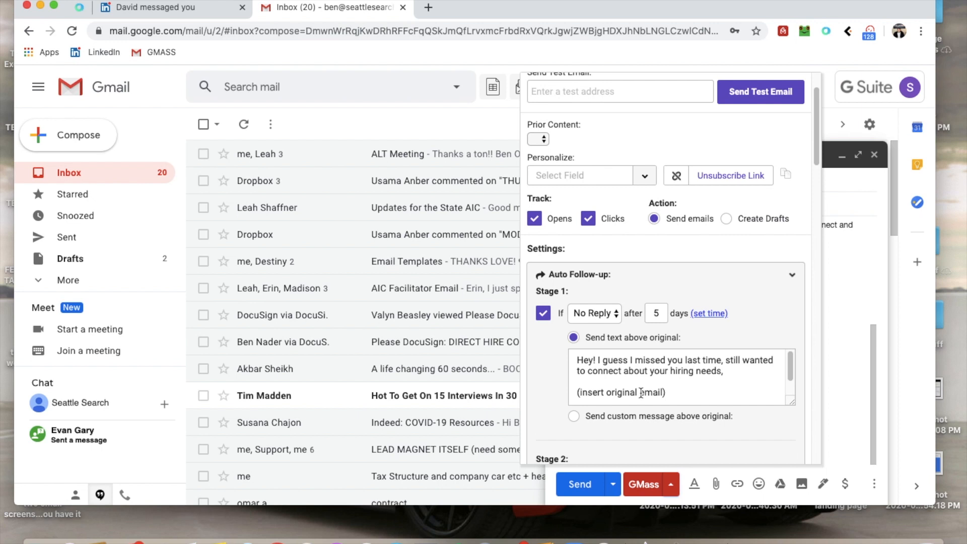
scroll(641, 393, down, 2)
scroll(641, 393, up, 2)
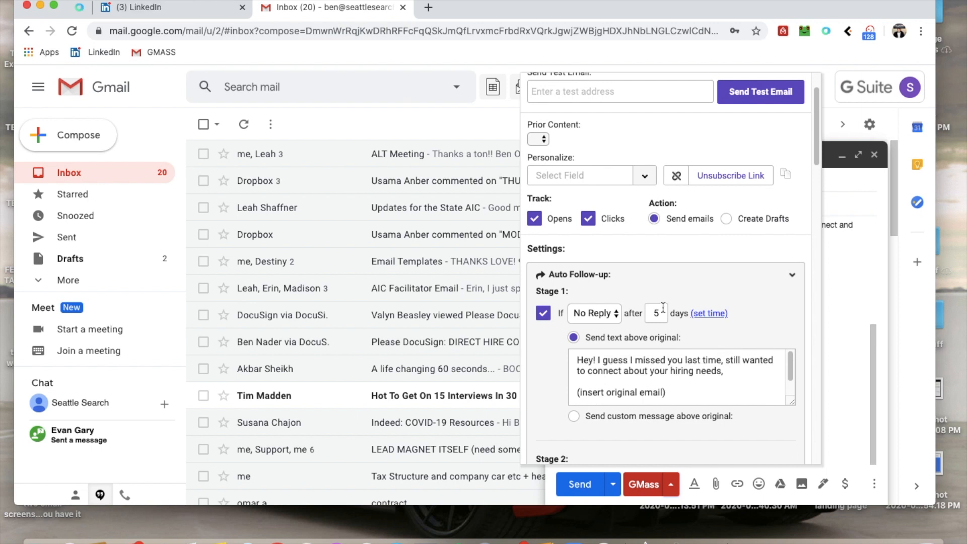
scroll(701, 276, down, 3)
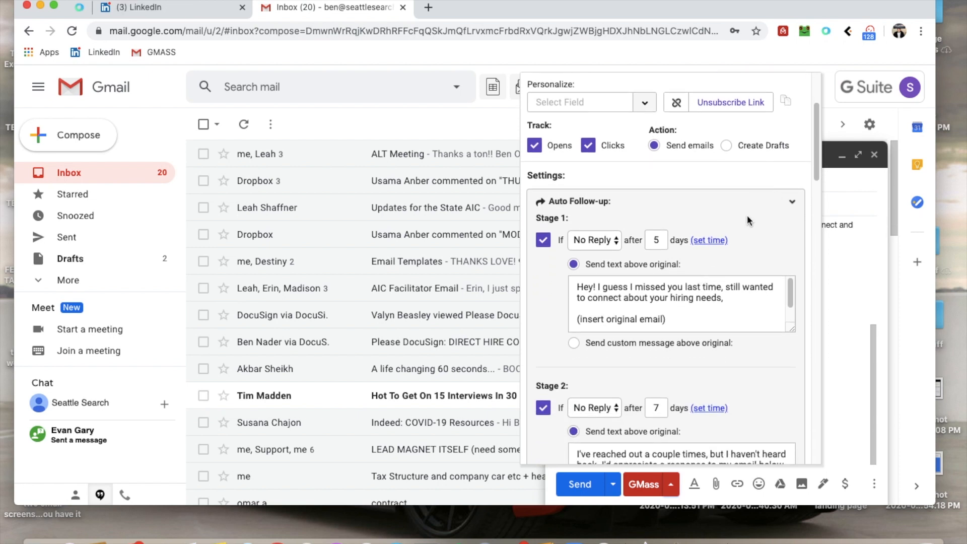
scroll(715, 211, down, 2)
scroll(716, 216, up, 2)
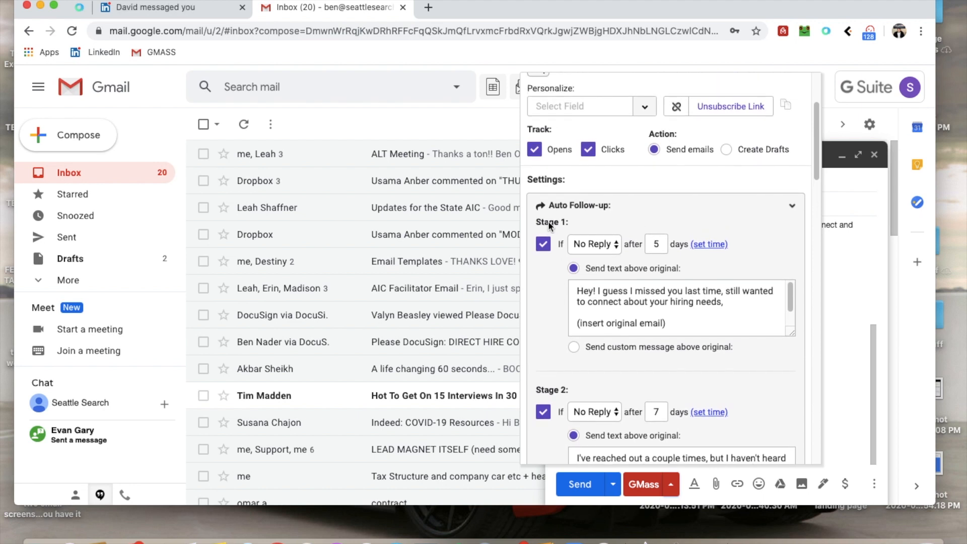
- Check the Stage 1 follow-up's condition choices, keep No Reply, and read its message text down to the signature line
click(612, 245)
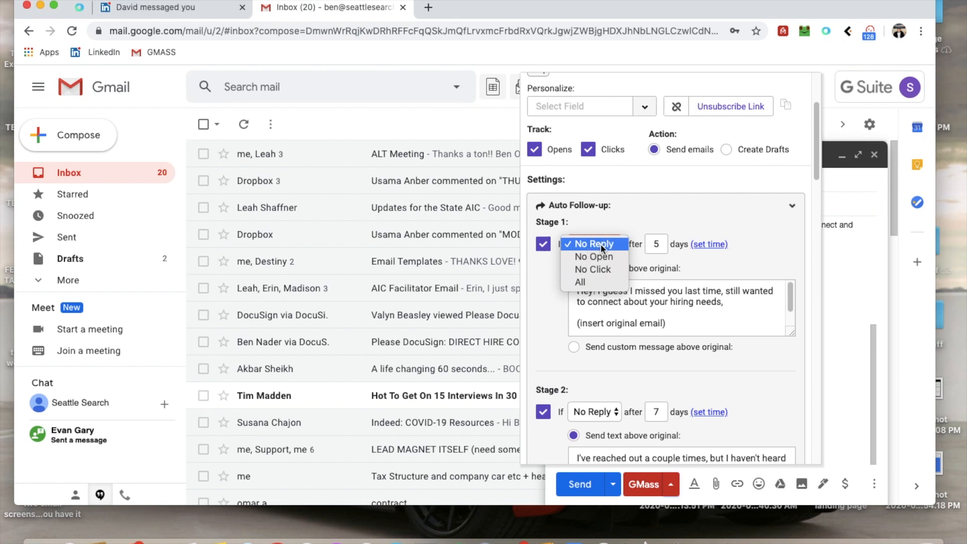
click(601, 243)
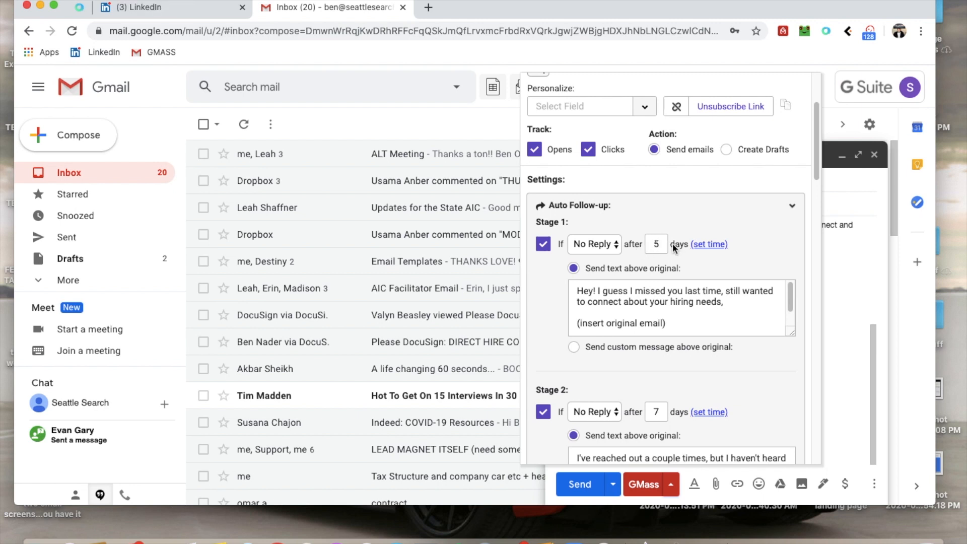
drag(672, 324, 557, 264)
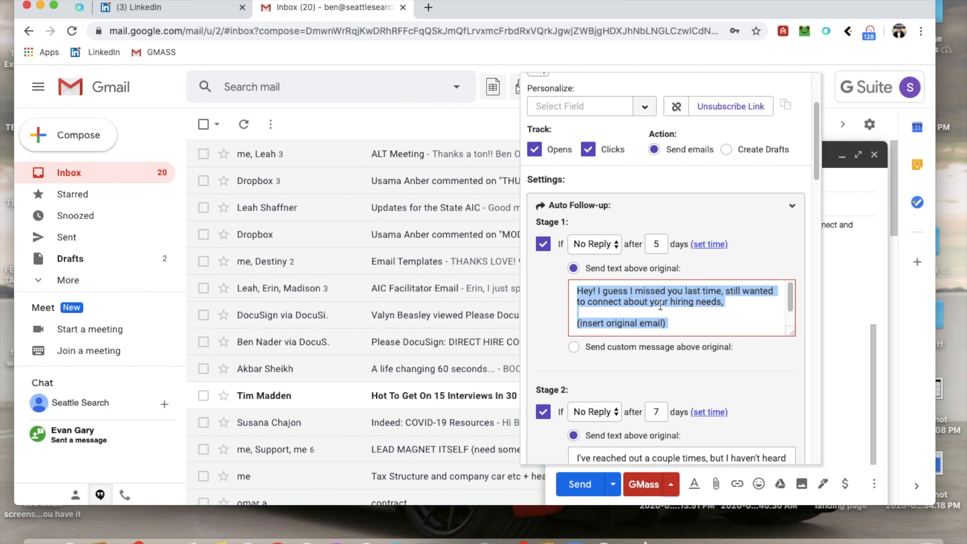
scroll(706, 309, down, 2)
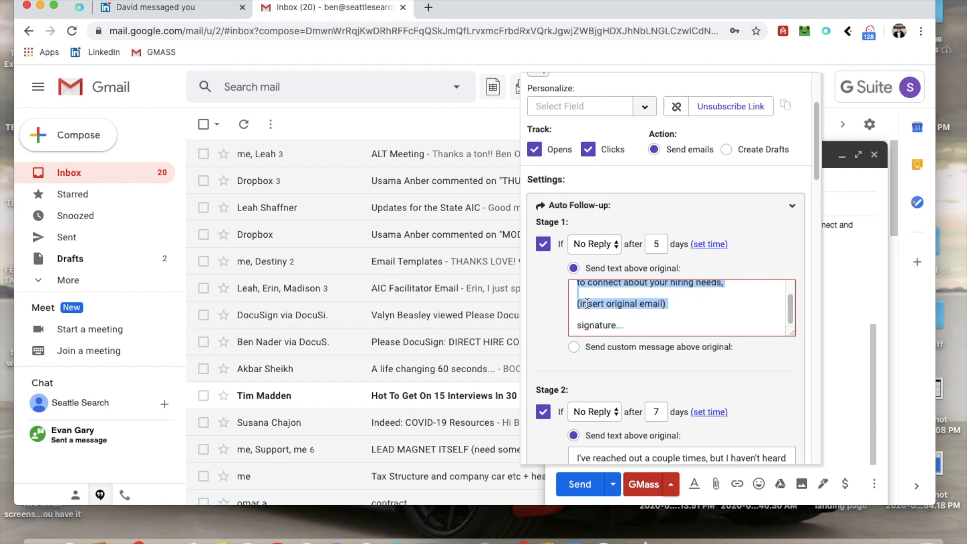
click(618, 323)
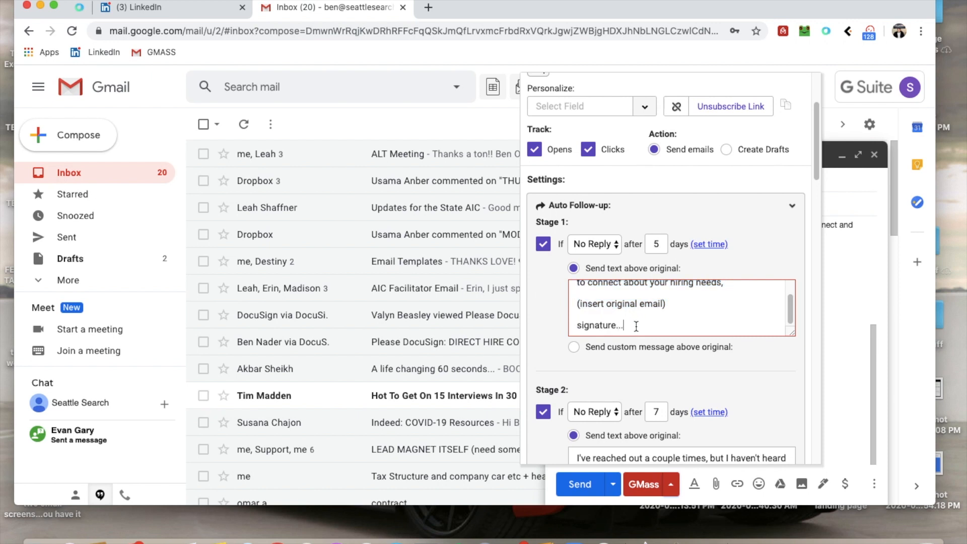
drag(637, 327, 563, 325)
click(635, 323)
- Close the GMass settings, expand the draft's recipient list to view the addresses, and collapse it again
click(853, 299)
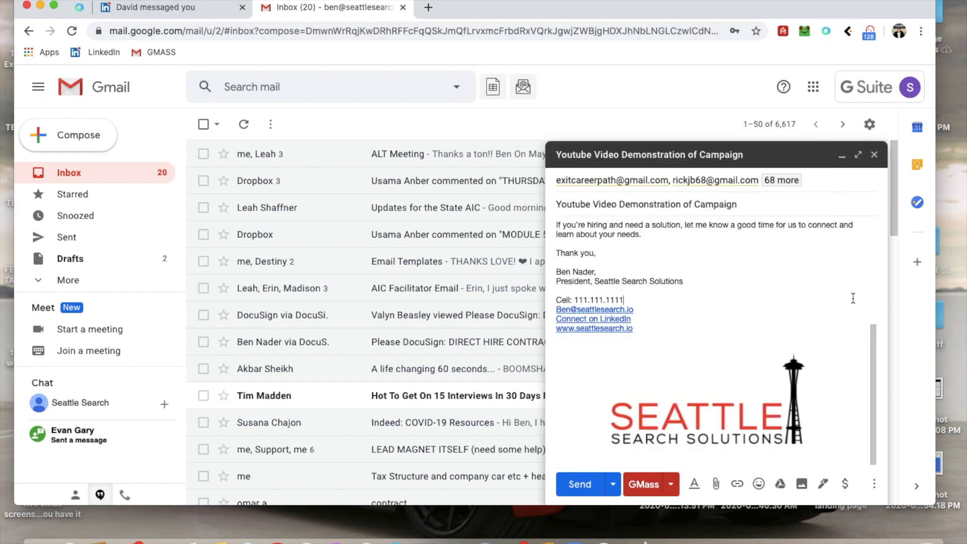
click(815, 181)
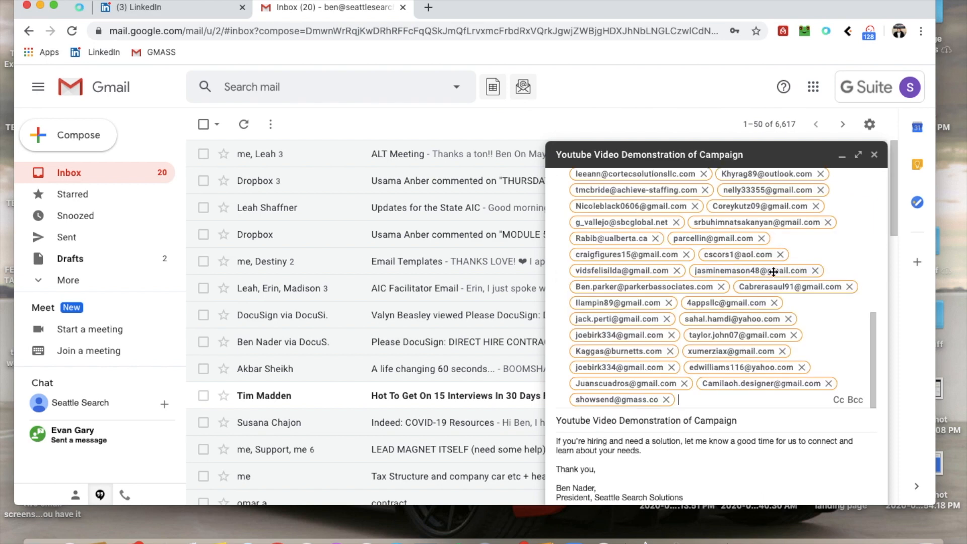
click(764, 459)
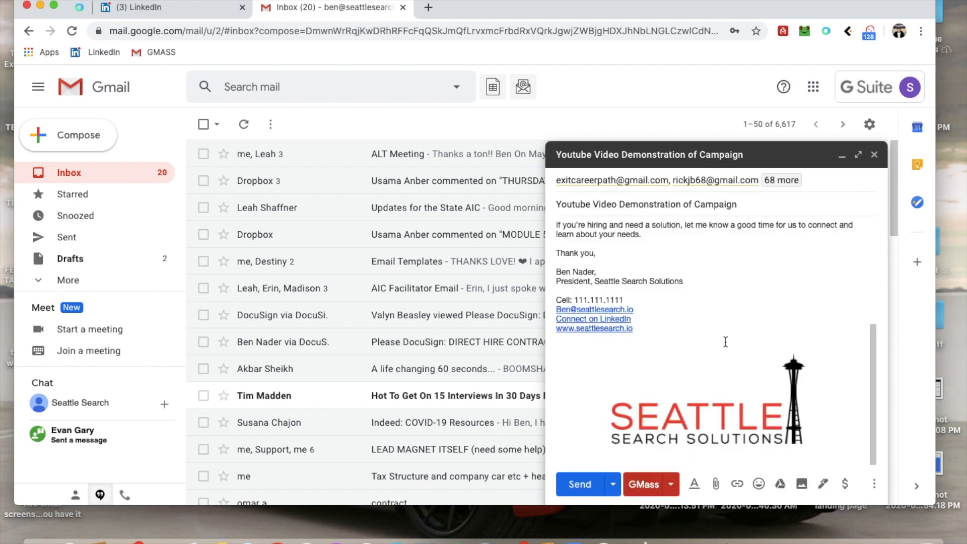
- Reopen the GMass settings and examine the Stage 2 follow-up's condition, delay and message text against Stage 1
click(671, 484)
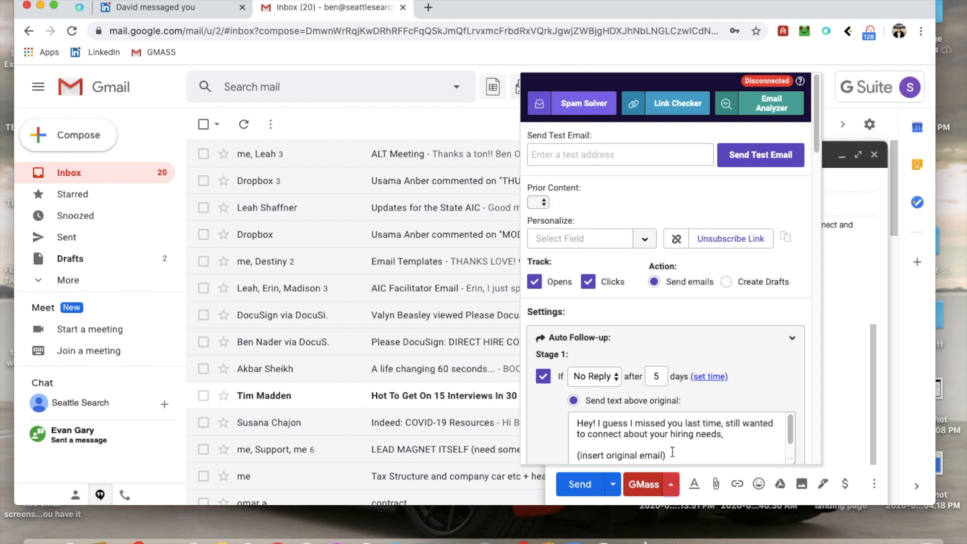
scroll(670, 362, down, 2)
scroll(669, 364, down, 6)
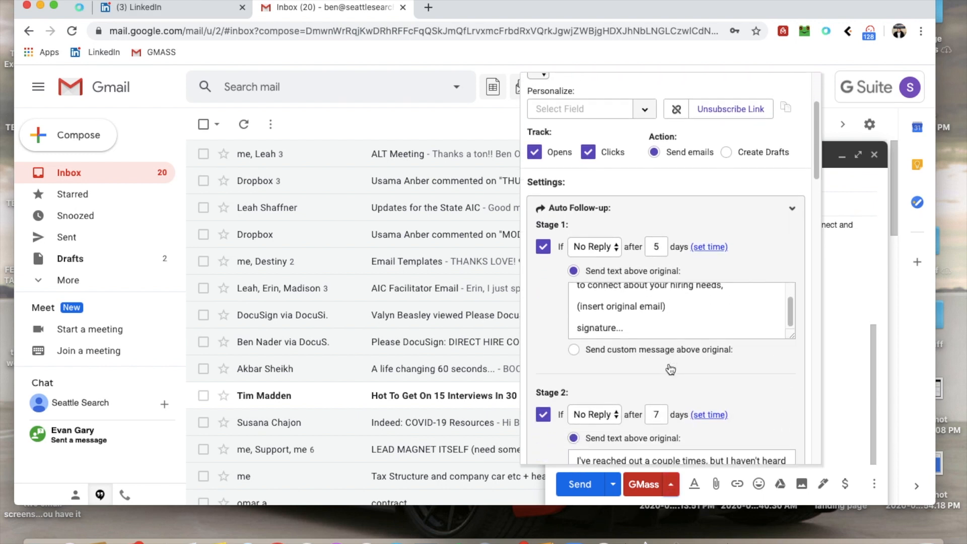
scroll(669, 364, down, 2)
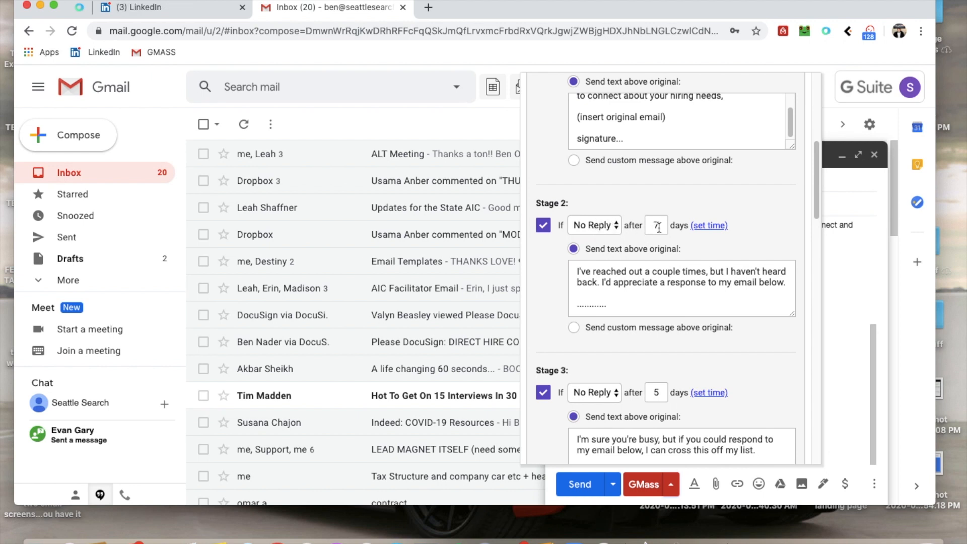
scroll(658, 228, up, 4)
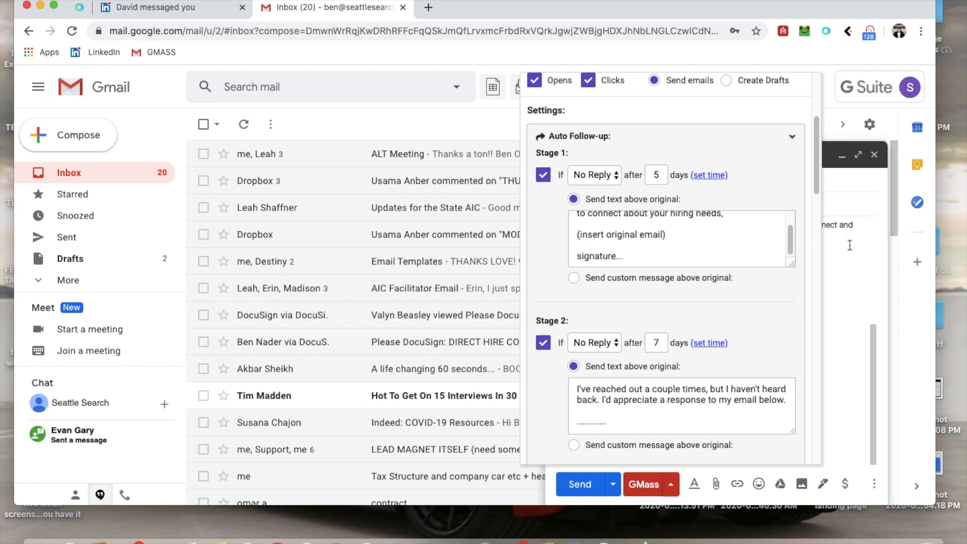
scroll(725, 296, down, 1)
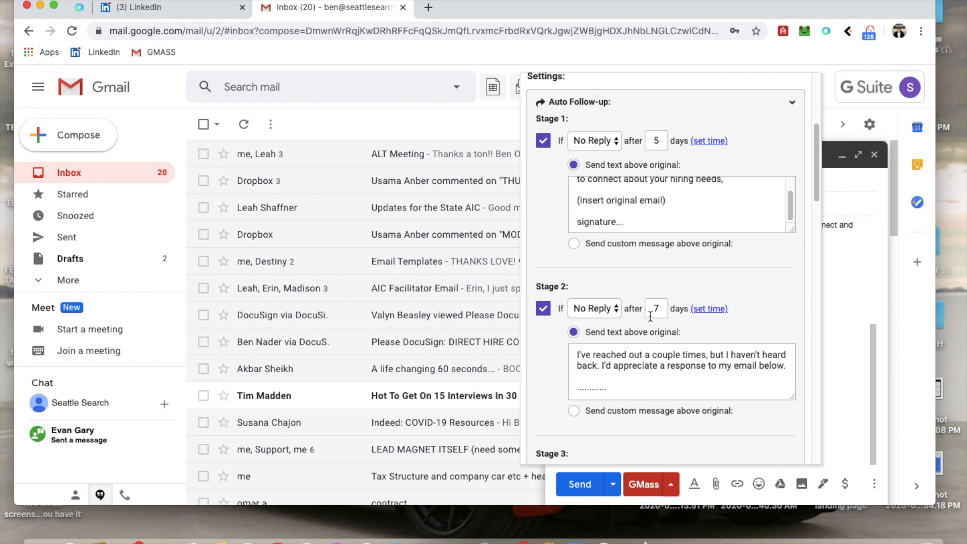
scroll(643, 362, down, 1)
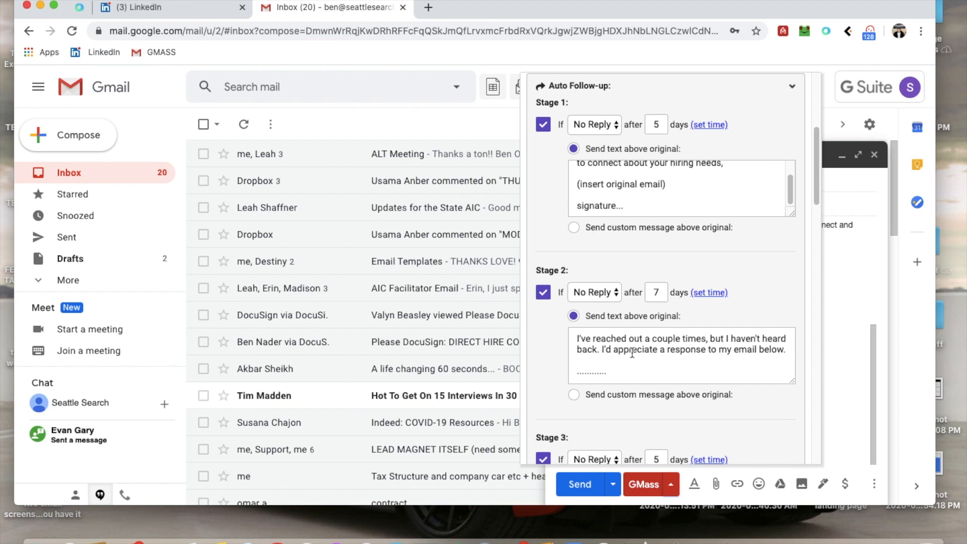
scroll(656, 345, down, 3)
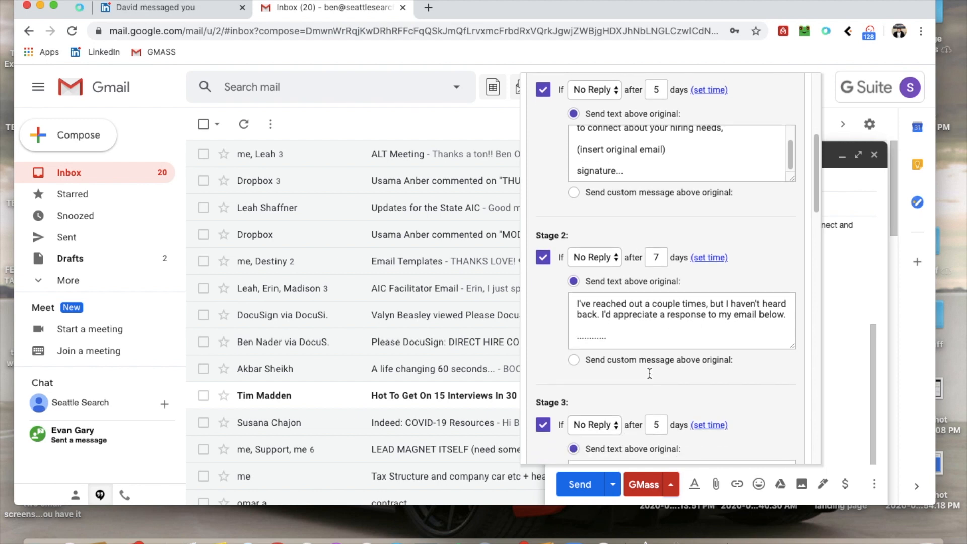
drag(613, 330, 570, 290)
click(634, 309)
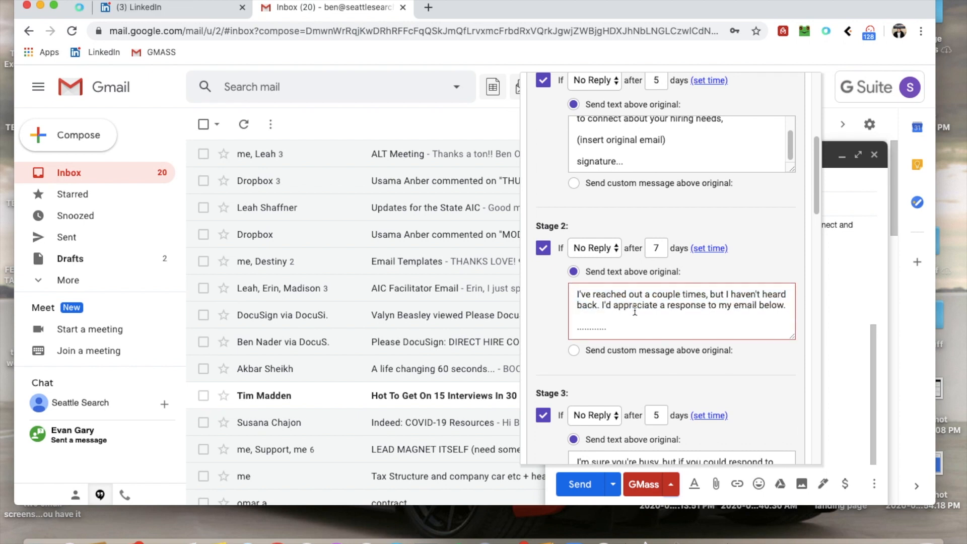
- Examine the Stage 3 follow-up's delay and read through its message text
scroll(634, 310, down, 5)
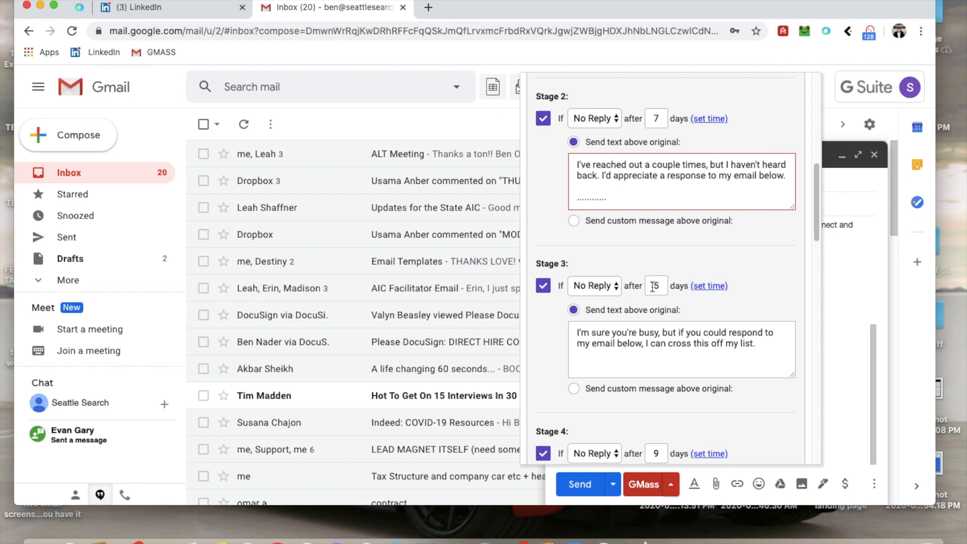
scroll(655, 287, up, 1)
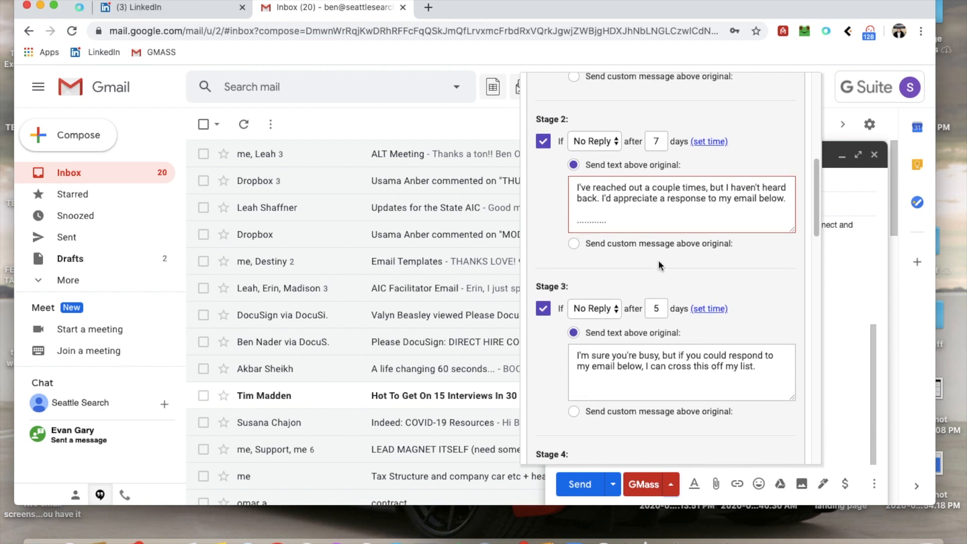
scroll(665, 268, down, 2)
drag(755, 323, 561, 302)
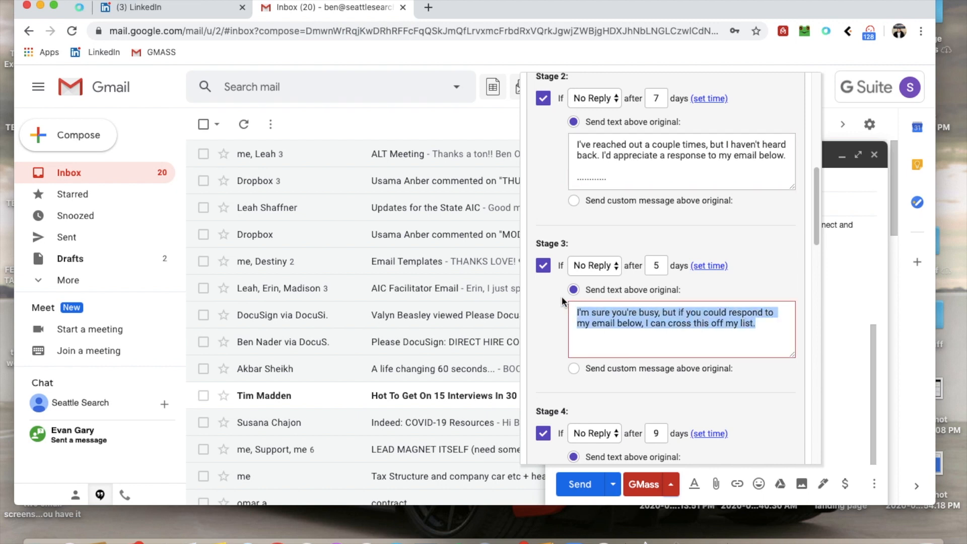
click(691, 332)
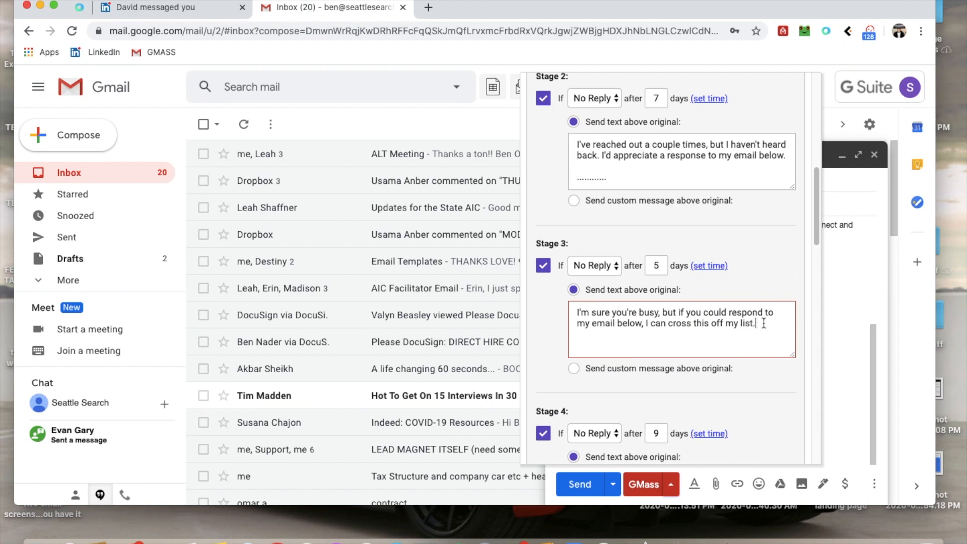
drag(762, 326, 539, 291)
click(640, 336)
- Examine the Stage 4 follow-up's condition and delay, and read its message text
scroll(639, 336, down, 3)
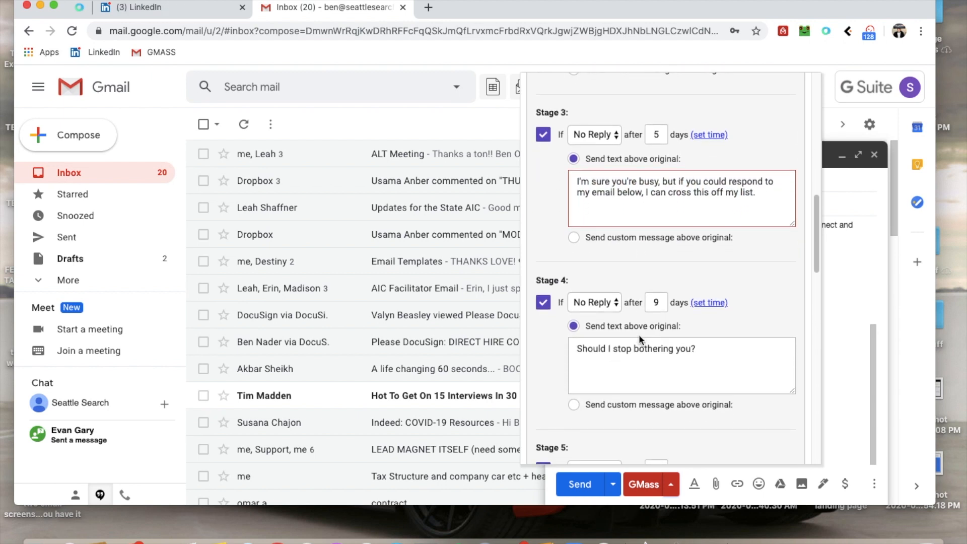
scroll(660, 246, down, 3)
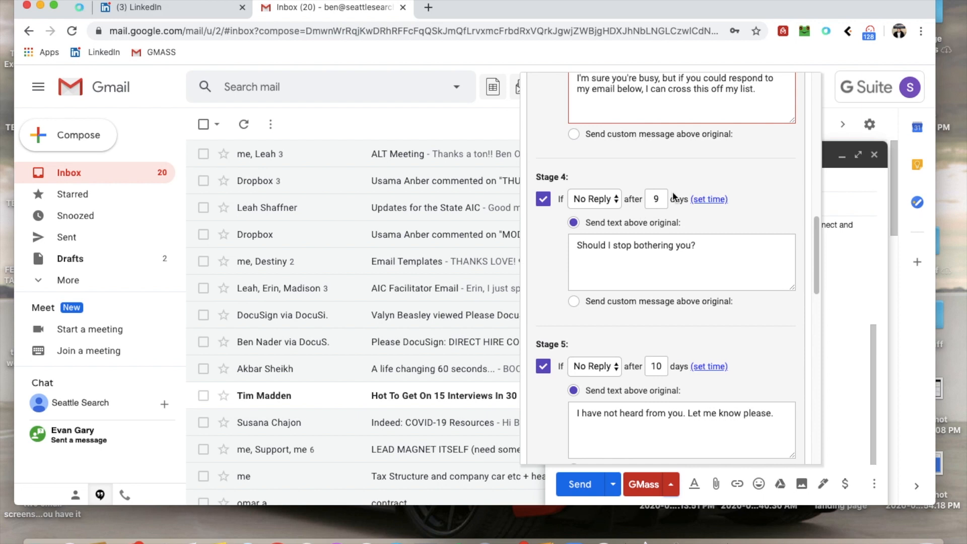
scroll(661, 201, up, 3)
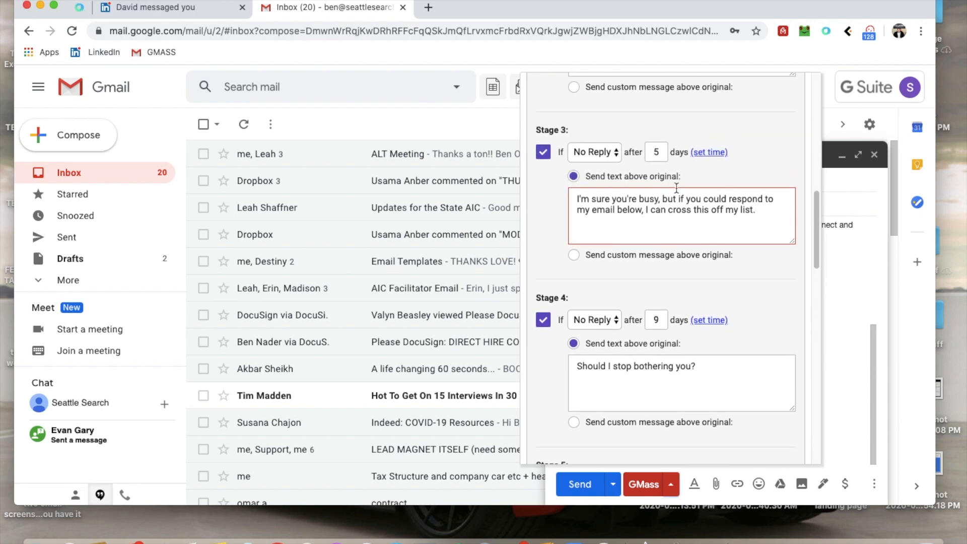
scroll(665, 217, down, 1)
drag(703, 312, 547, 313)
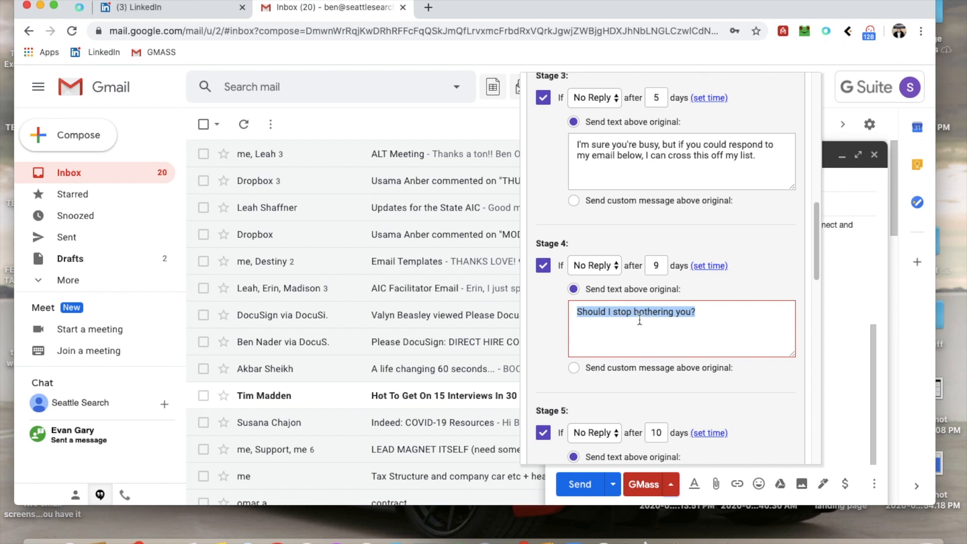
click(700, 313)
- Compare the Stage 5 follow-up's delay and message with those of Stage 4
scroll(702, 312, down, 2)
scroll(702, 312, down, 1)
scroll(705, 240, down, 2)
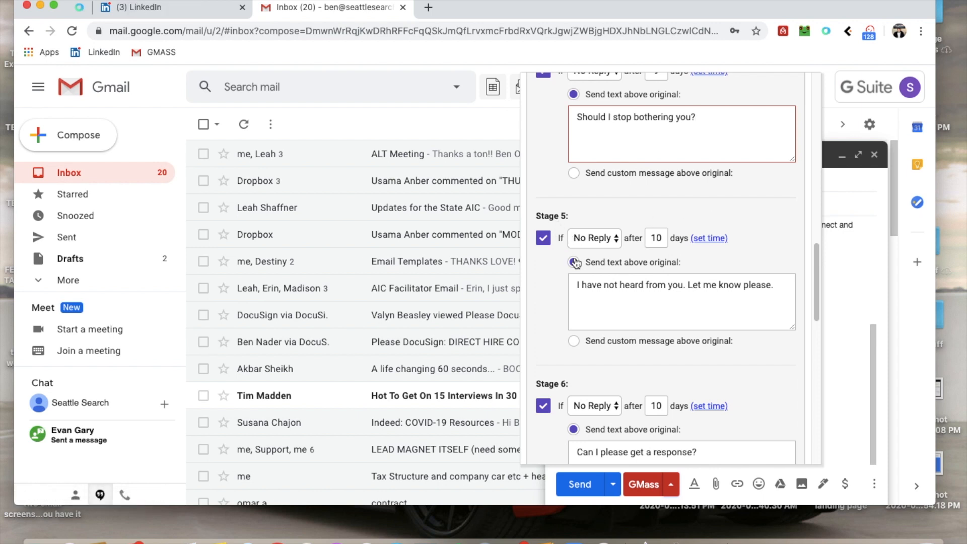
scroll(575, 262, down, 1)
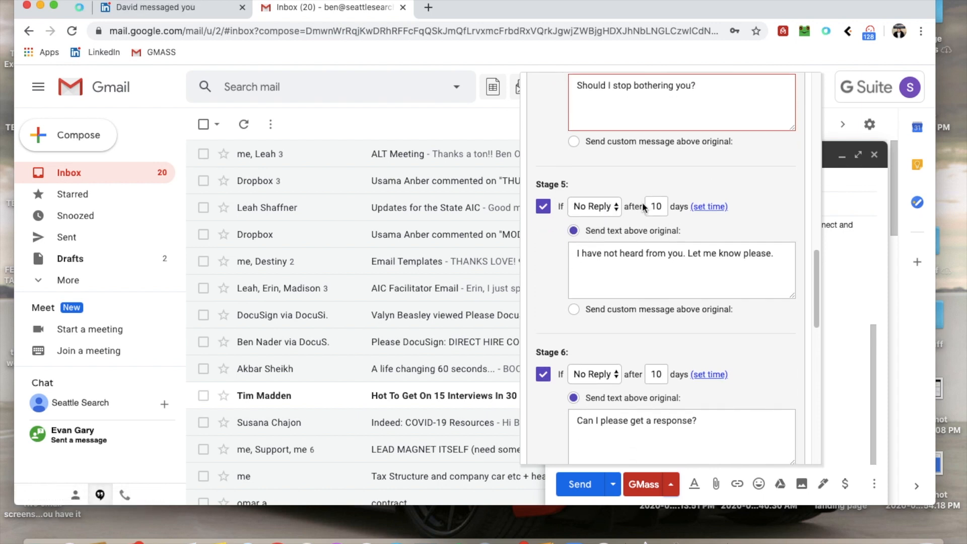
scroll(625, 191, up, 4)
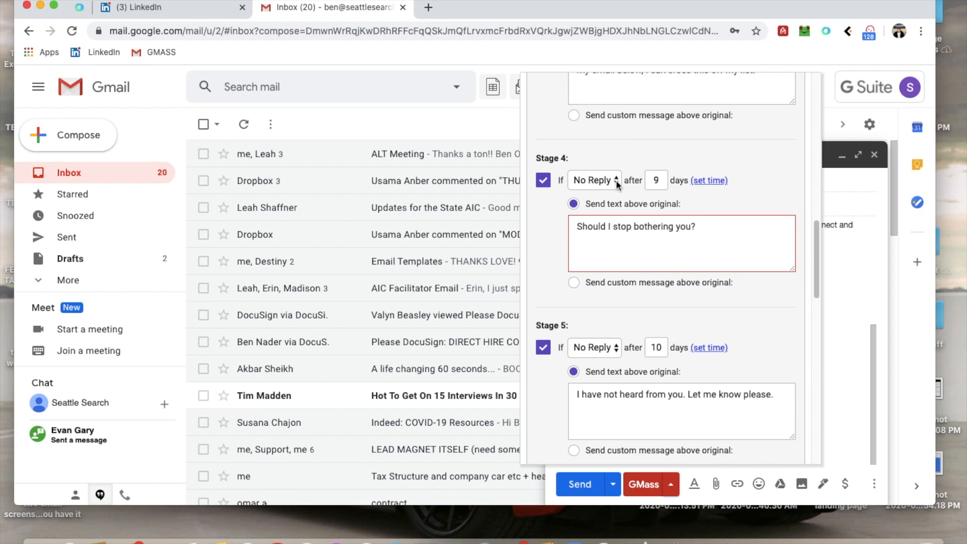
scroll(641, 222, down, 3)
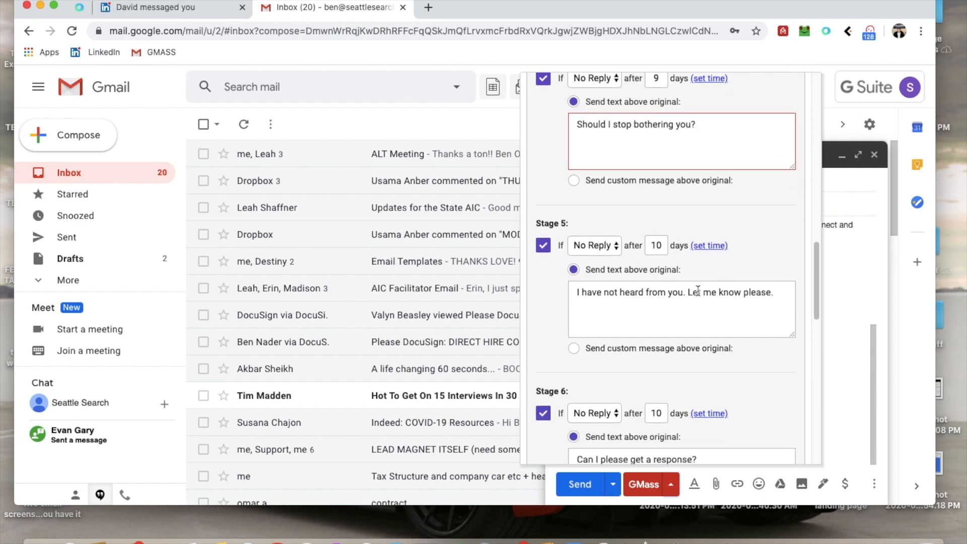
- Review the delays and message texts of the Stage 6, Stage 7 and Stage 8 follow-ups
scroll(662, 317, down, 5)
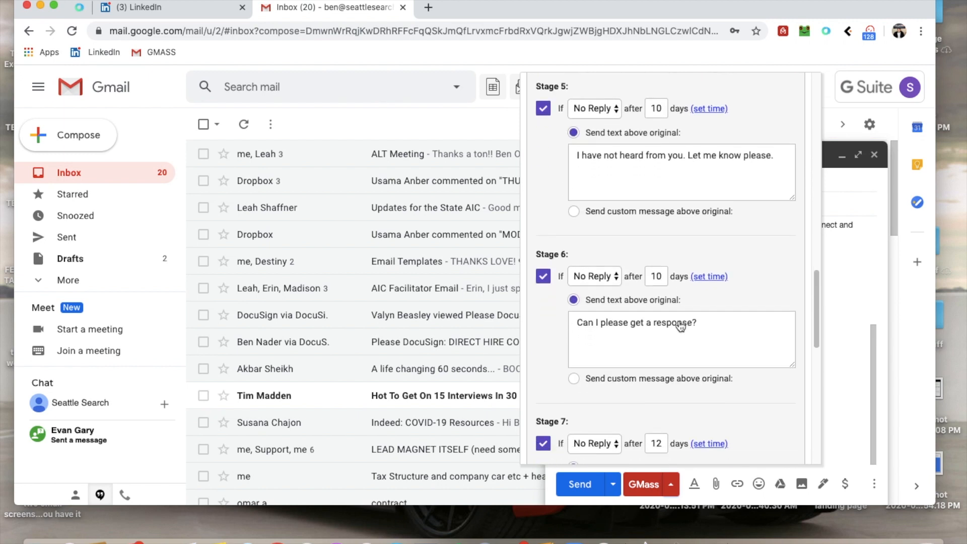
scroll(679, 319, down, 2)
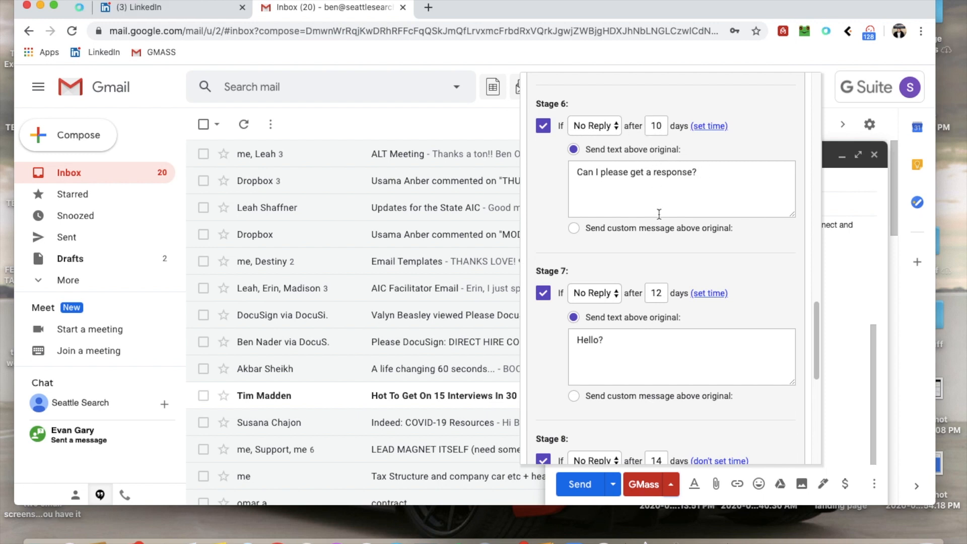
scroll(658, 209, down, 2)
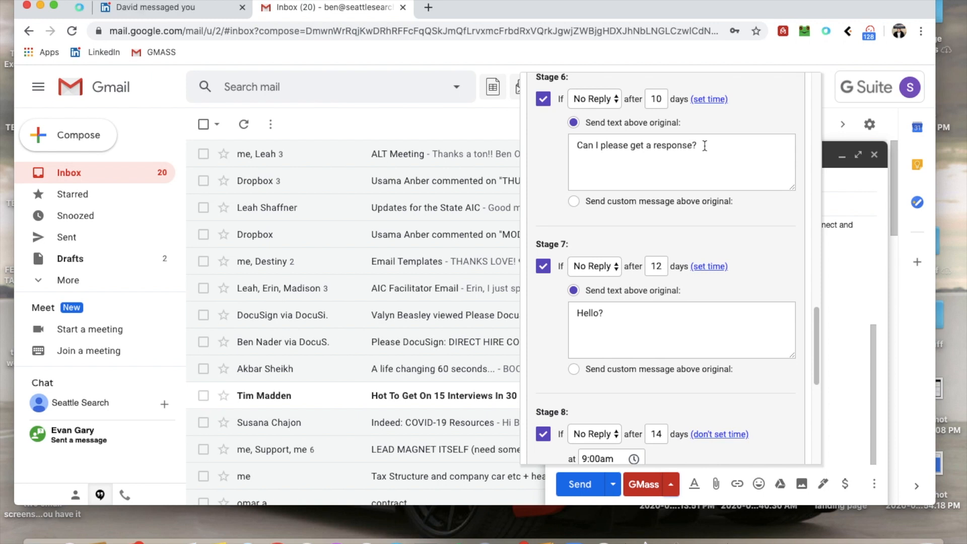
scroll(705, 145, down, 5)
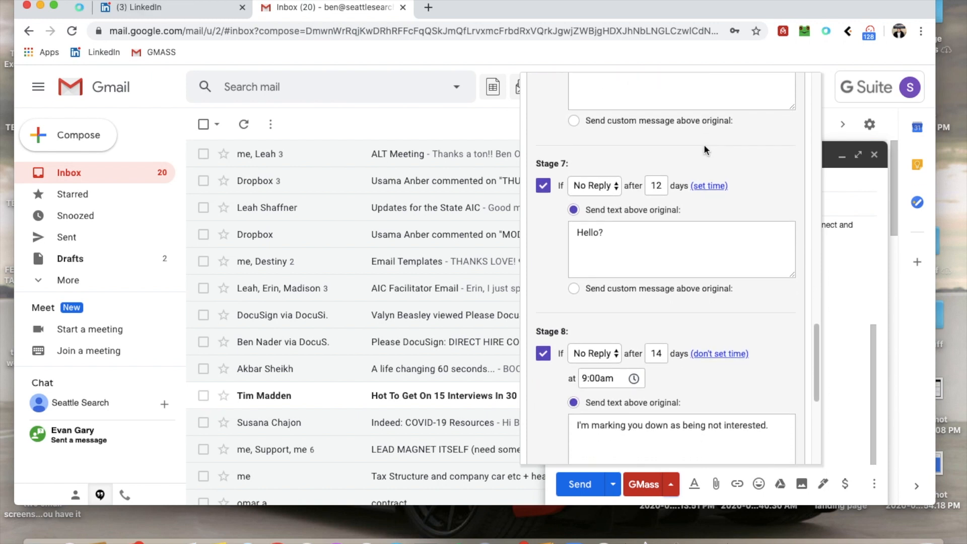
- Set the Stage 7 follow-up's delay to 14 days
scroll(704, 144, down, 1)
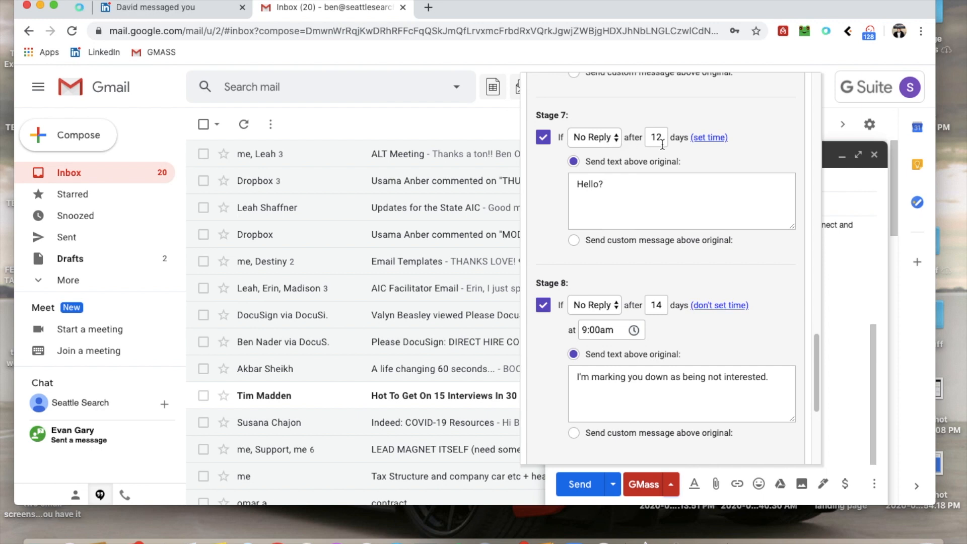
click(663, 135)
key(BackSpace)
text(4)
click(723, 113)
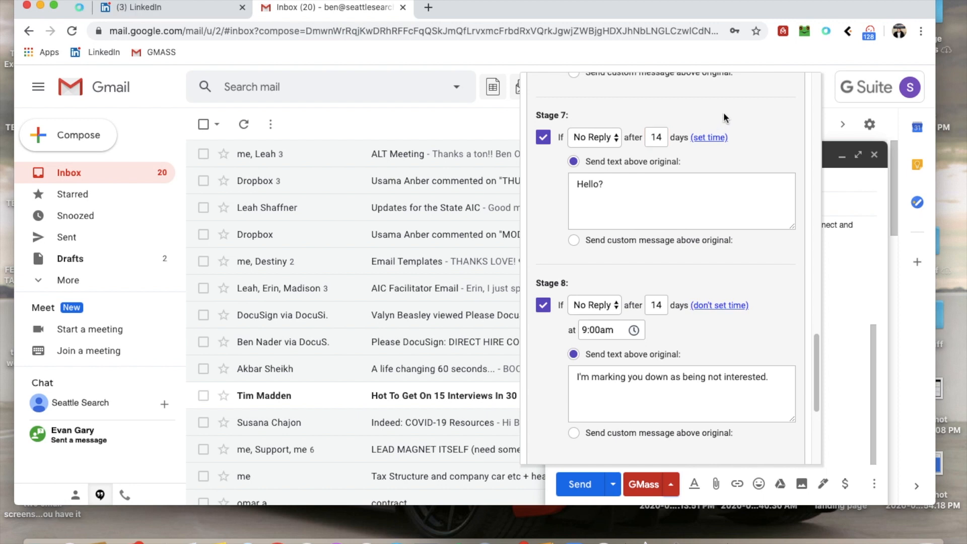
- Look over the Stage 8 follow-up's delay, send time and message text
scroll(748, 153, down, 1)
scroll(749, 155, down, 1)
scroll(749, 155, up, 2)
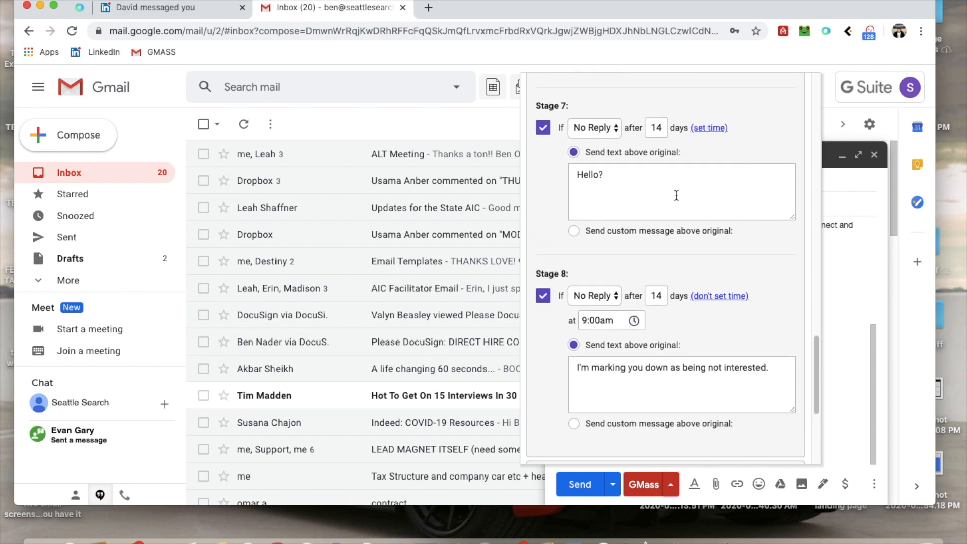
- Highlight and examine the Stage 7 follow-up's message text
scroll(675, 197, down, 1)
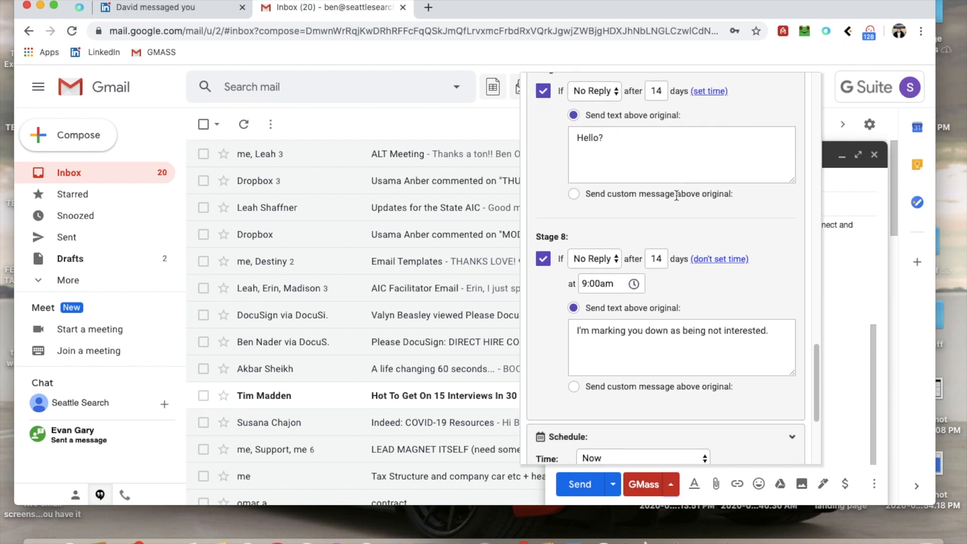
click(609, 122)
drag(608, 122, 559, 118)
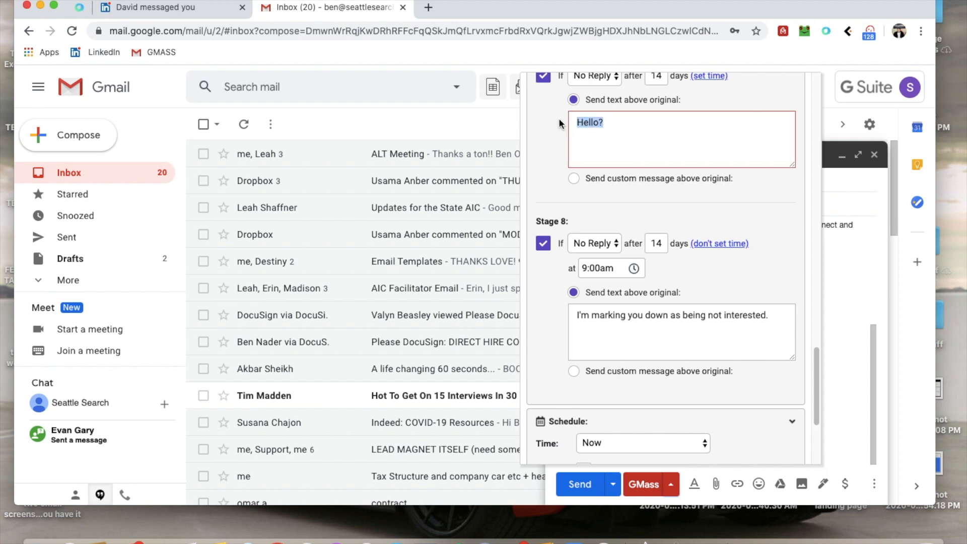
click(611, 127)
- Examine the Stage 8 follow-up's delay, send time and message text, along with the campaign's schedule, speed and repeat settings
scroll(620, 218, down, 1)
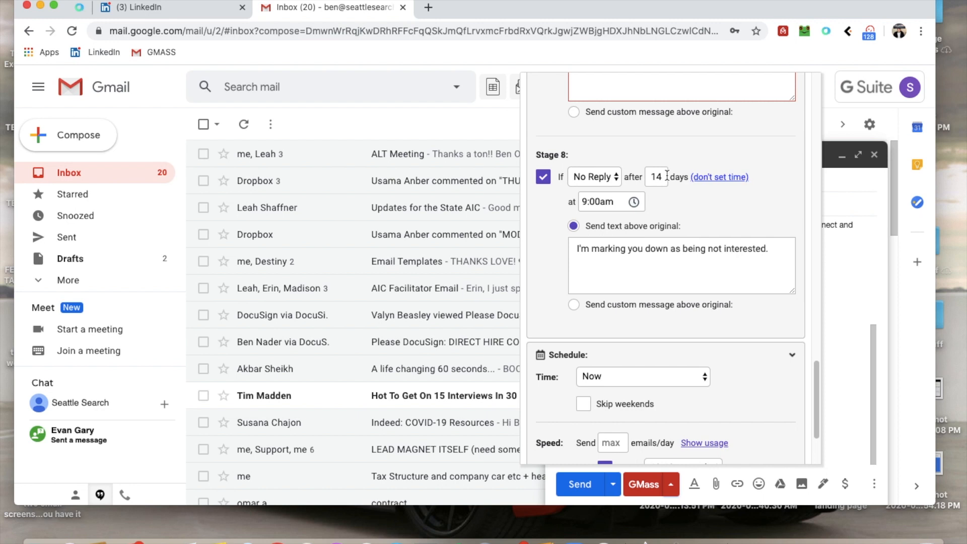
scroll(644, 224, down, 1)
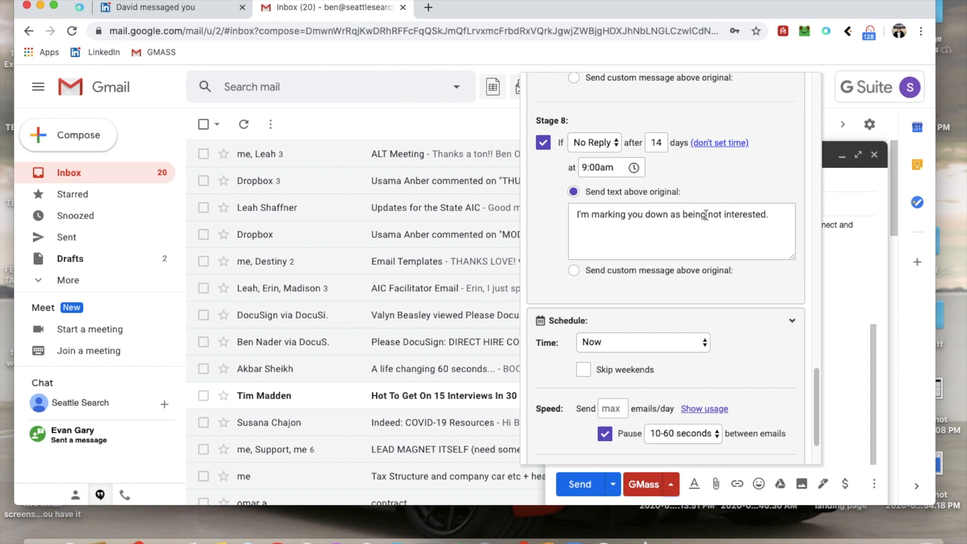
drag(774, 213, 578, 214)
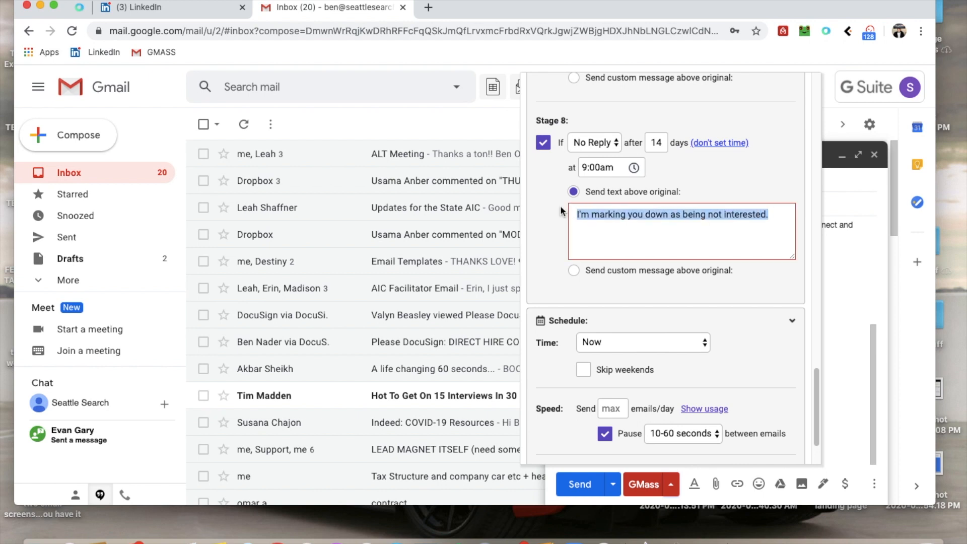
click(708, 220)
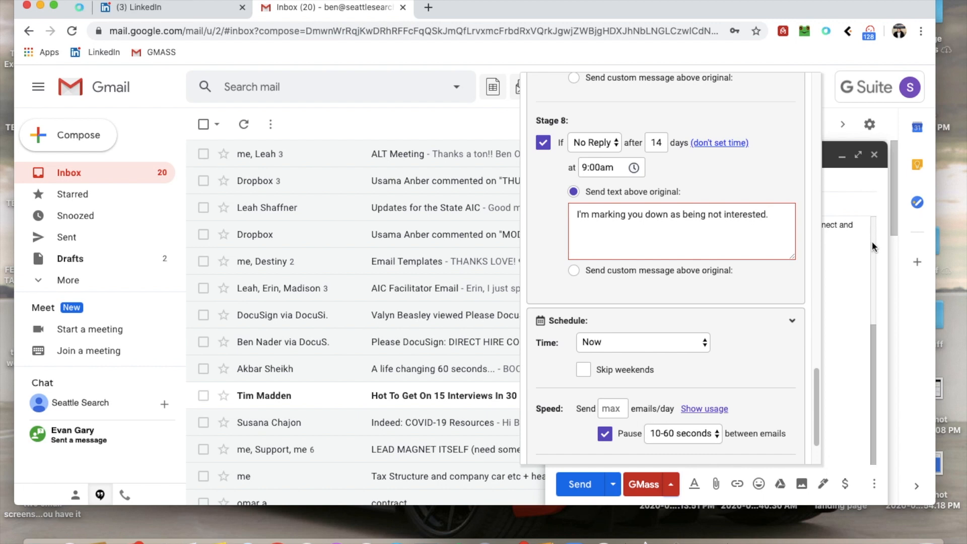
scroll(730, 242, down, 2)
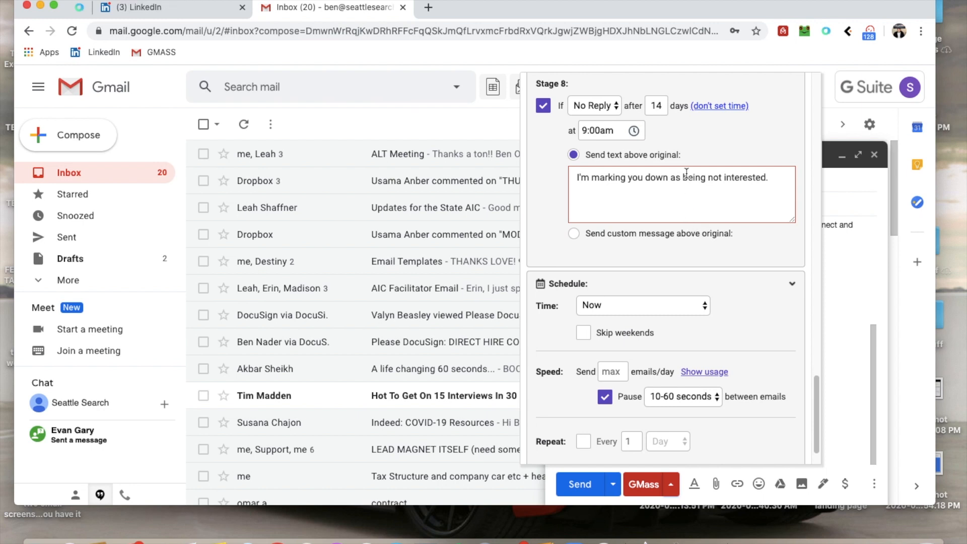
scroll(687, 173, up, 3)
scroll(686, 173, down, 4)
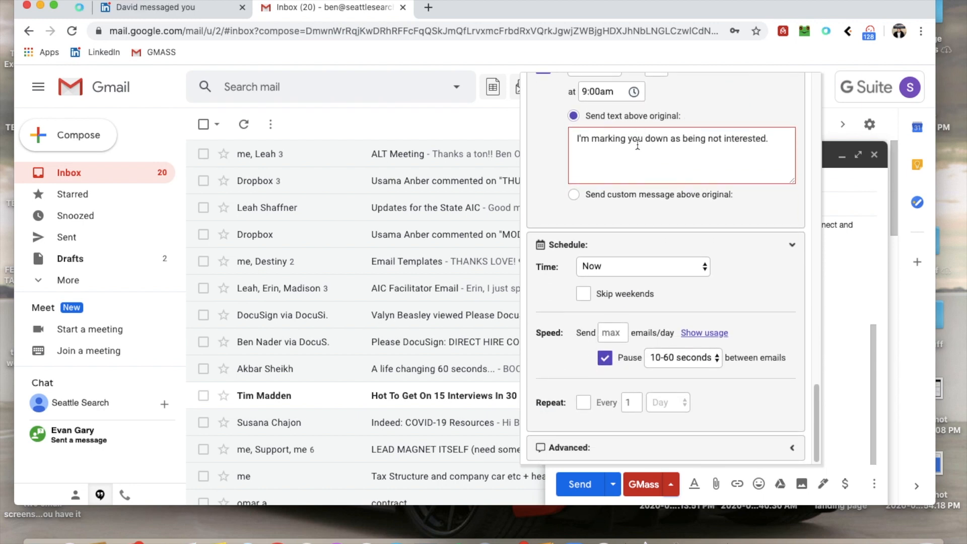
scroll(637, 152, up, 3)
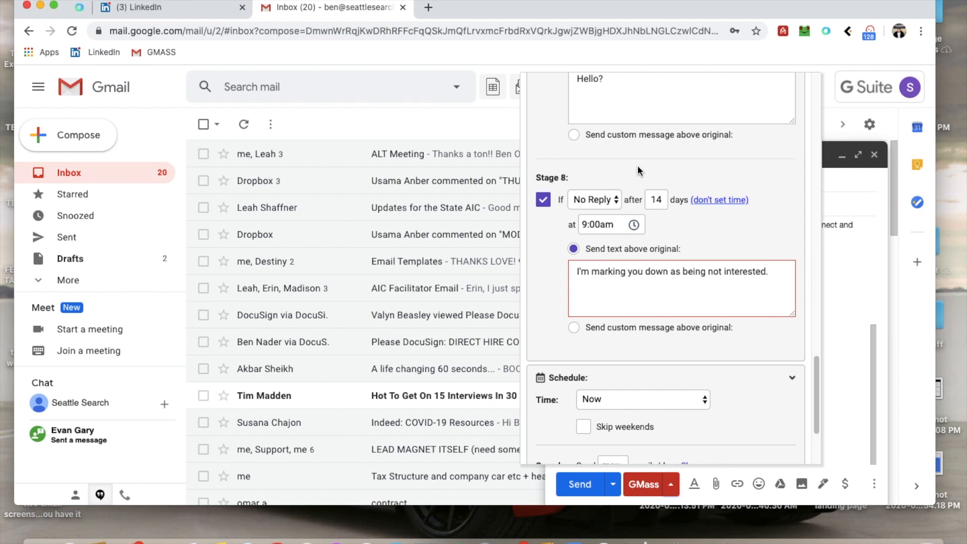
scroll(638, 166, down, 3)
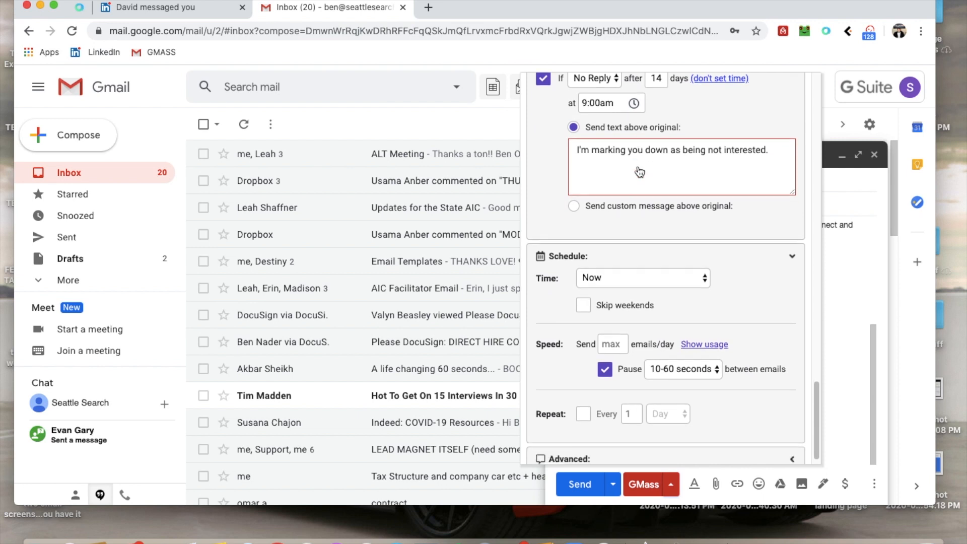
- Review the campaign settings from the test email and tracking options through all eight follow-up stages to the schedule section
scroll(638, 166, up, 10)
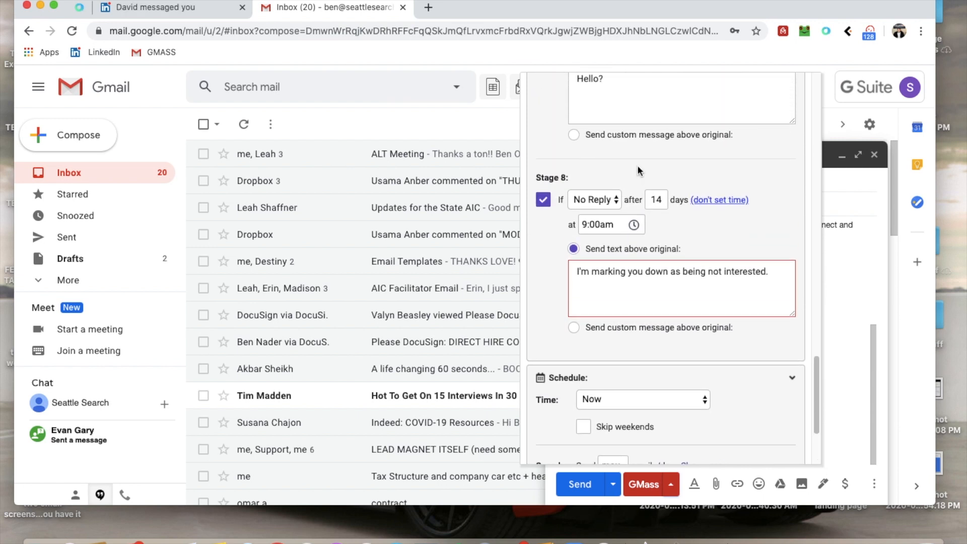
scroll(638, 167, up, 10)
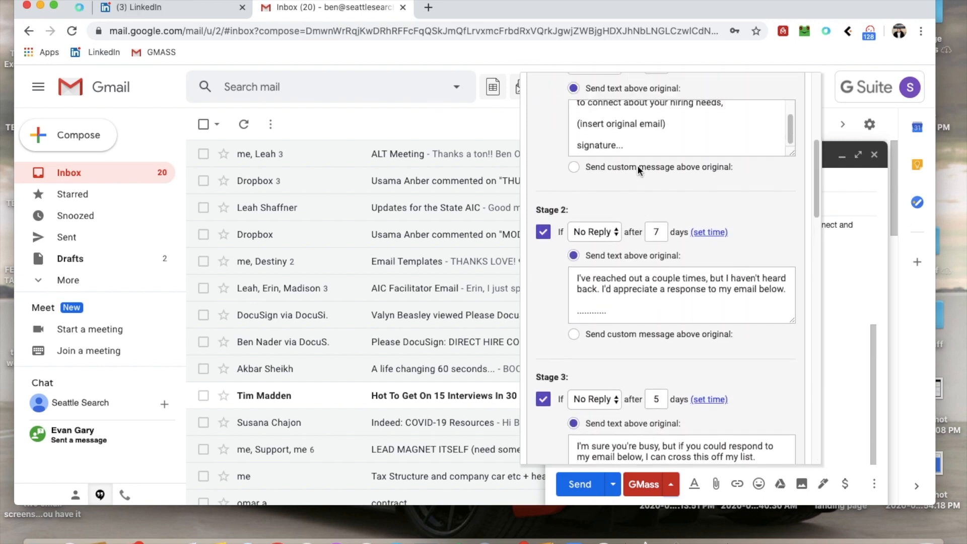
scroll(639, 167, up, 4)
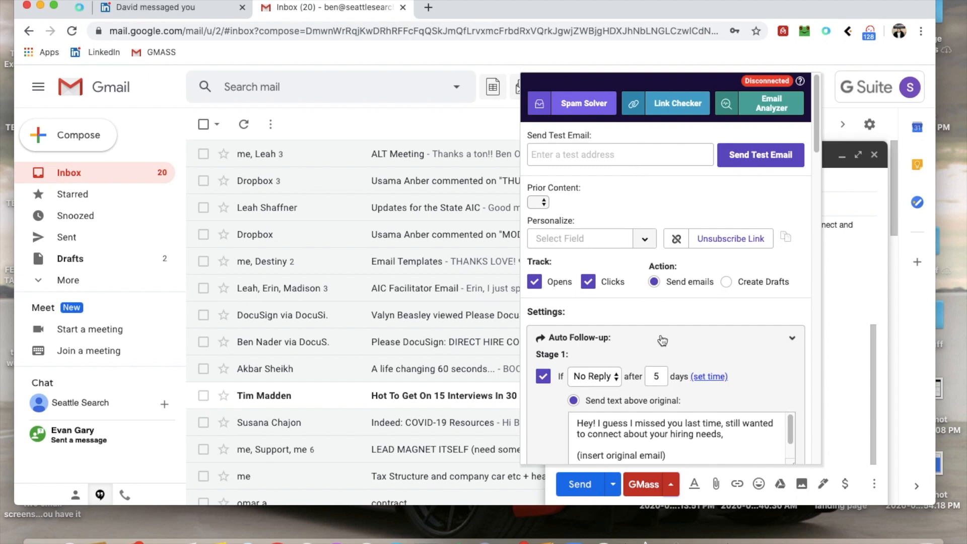
scroll(662, 341, down, 3)
scroll(663, 341, down, 15)
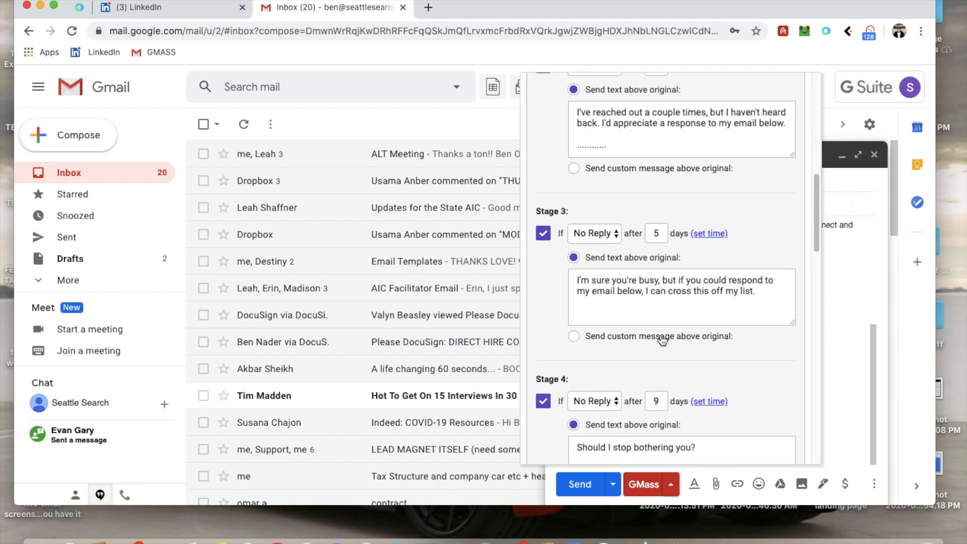
scroll(661, 335, down, 8)
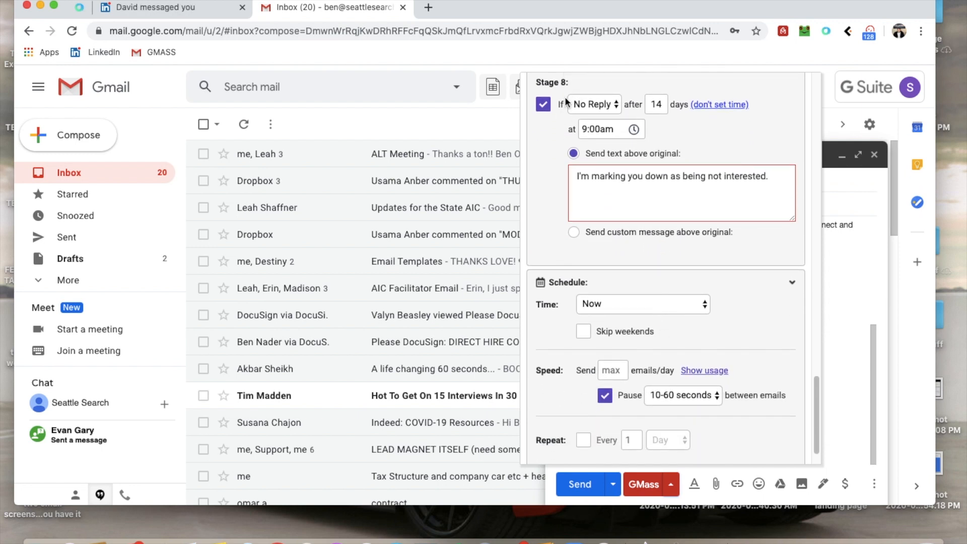
scroll(637, 171, down, 1)
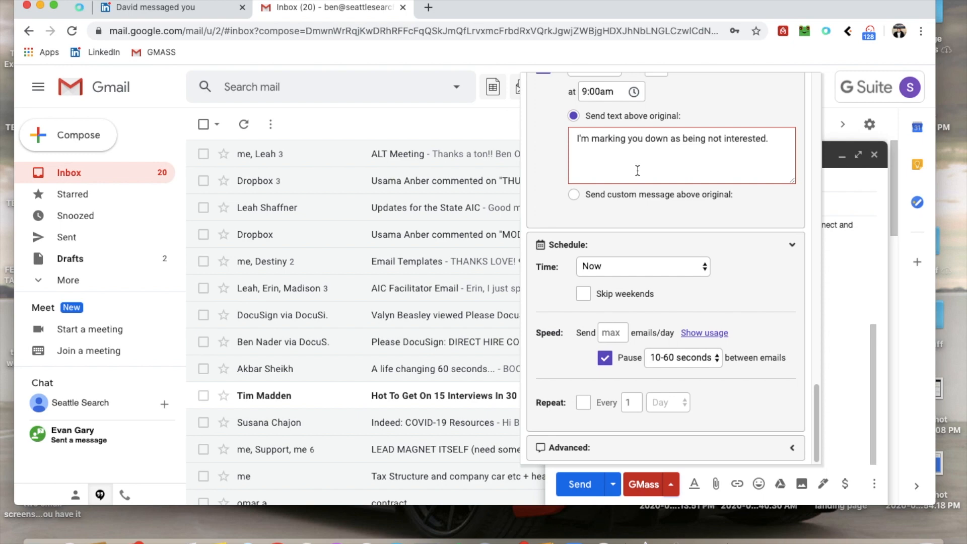
- Recheck the delays and message texts of the follow-up sequence, starting again from Stage 1
scroll(638, 170, up, 15)
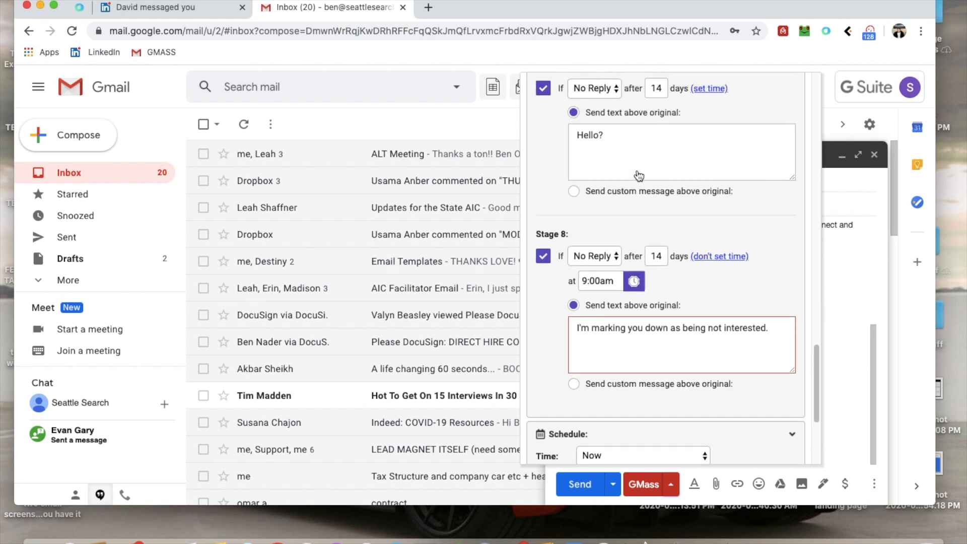
scroll(637, 172, up, 15)
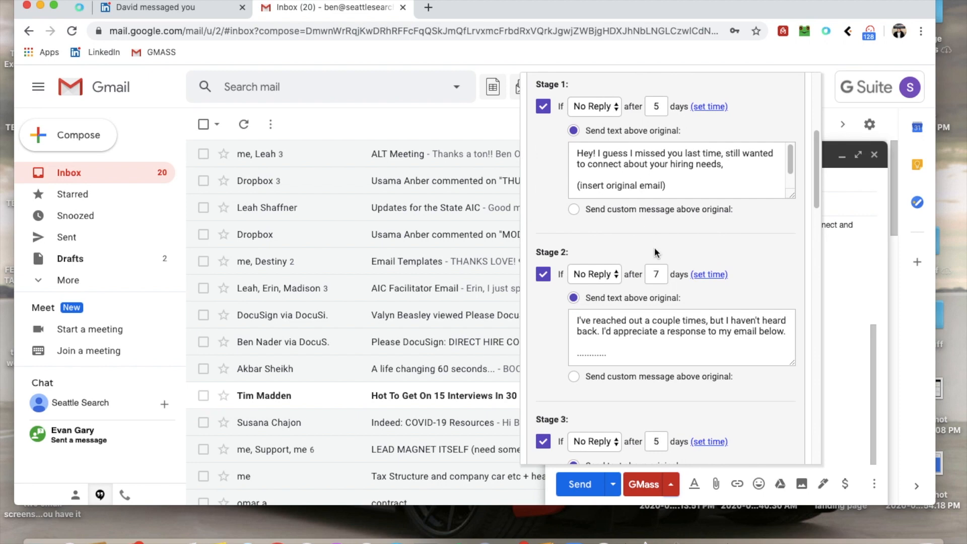
scroll(654, 247, up, 8)
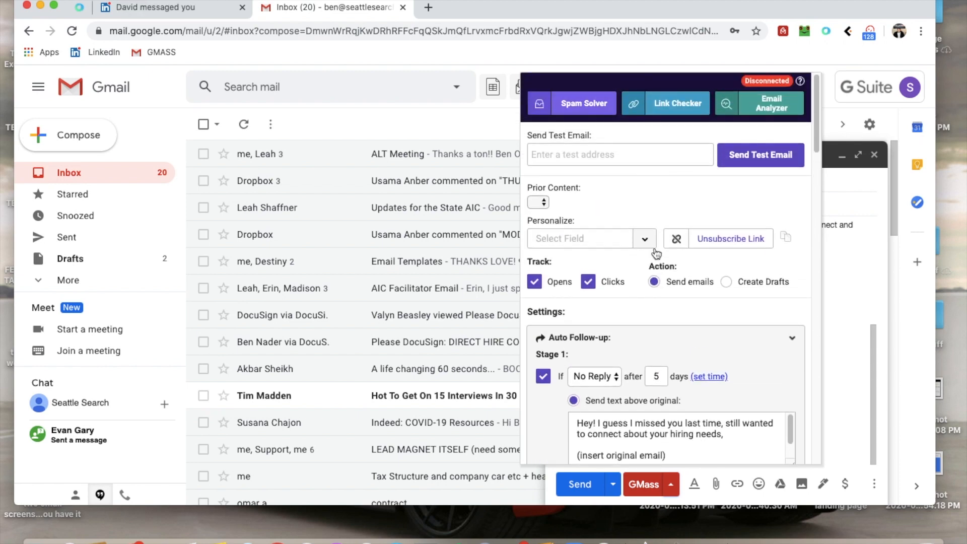
scroll(655, 250, down, 10)
scroll(655, 248, down, 1)
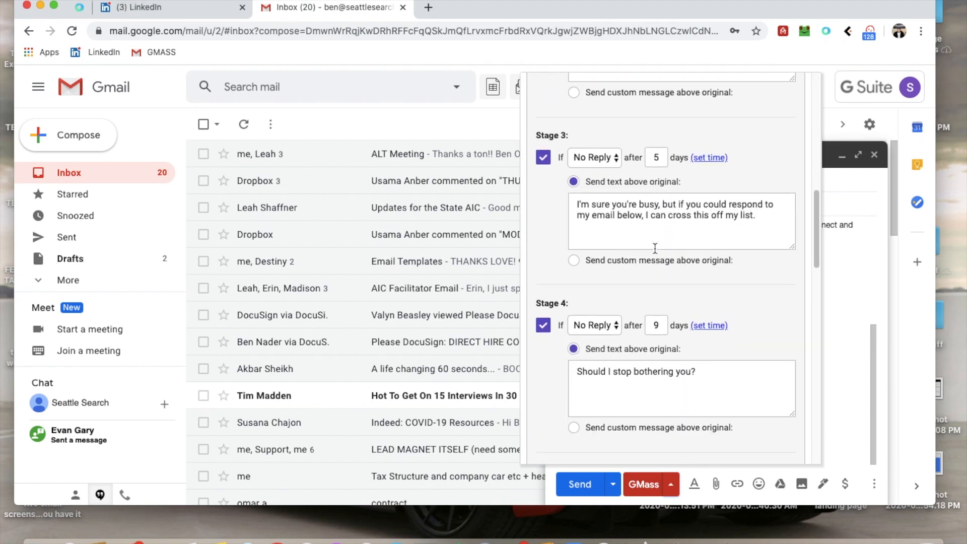
scroll(655, 248, down, 6)
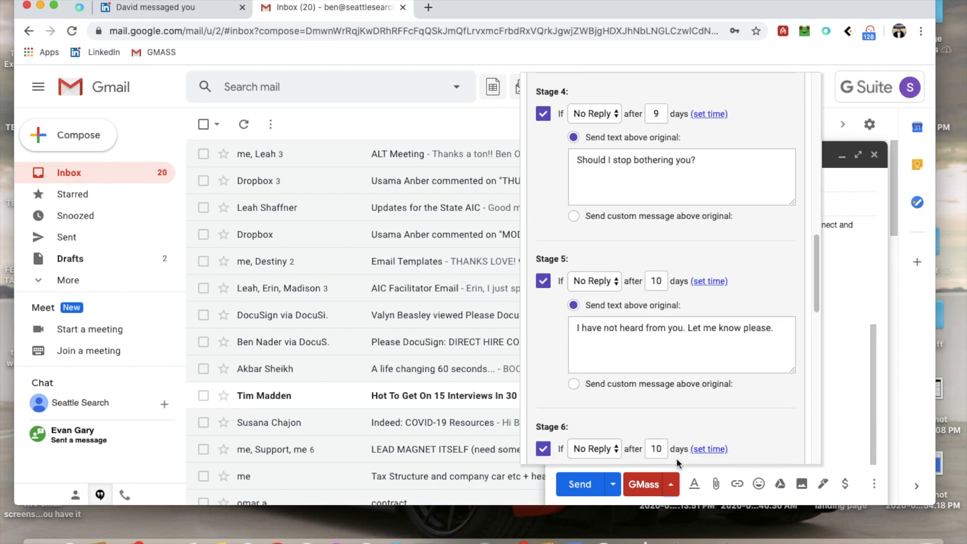
- Close the GMass settings and review the campaign email's recipients, body text and signature
click(671, 484)
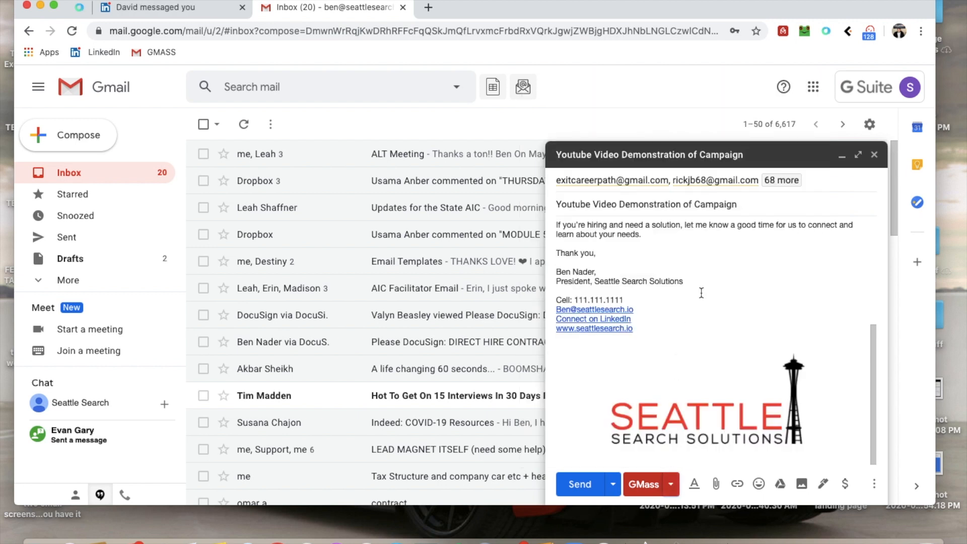
scroll(702, 293, up, 5)
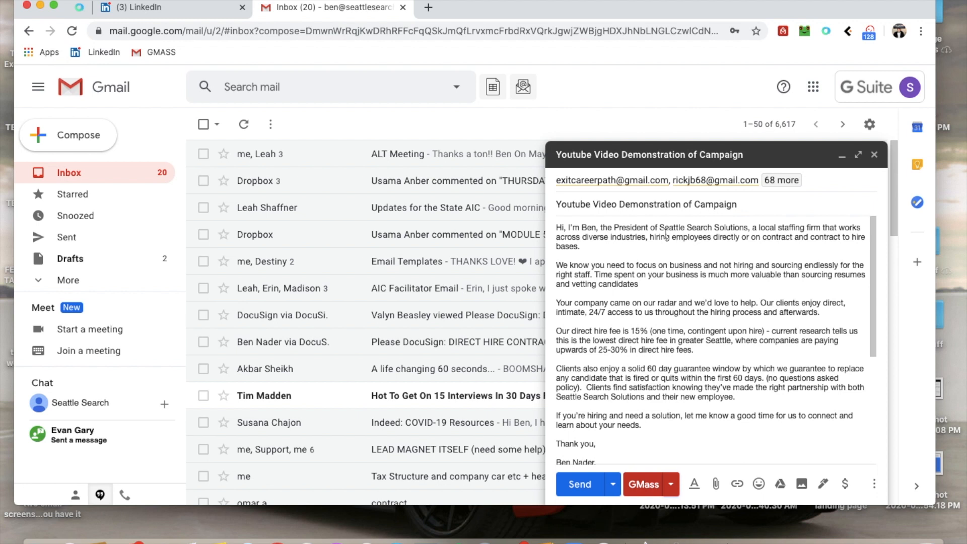
scroll(664, 287, down, 1)
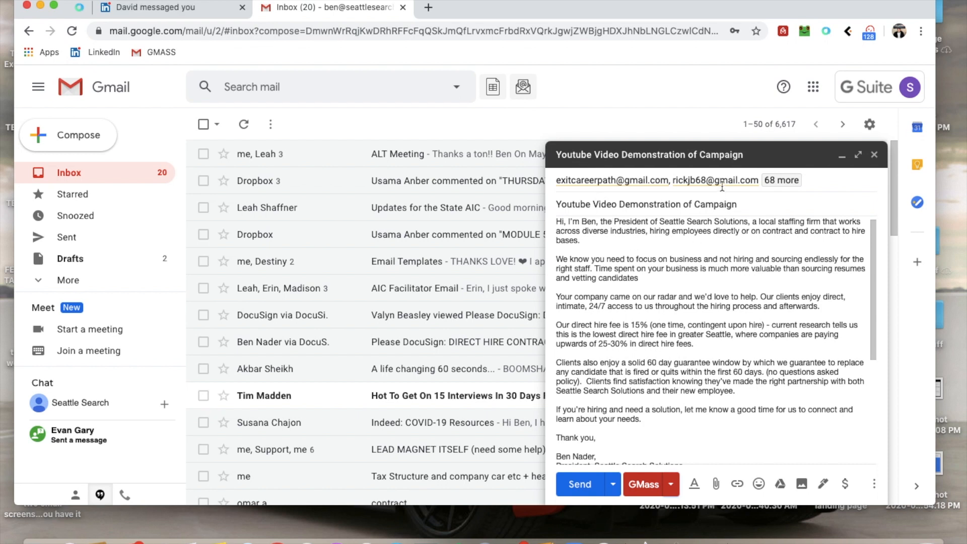
mouse_move(725, 180)
scroll(701, 321, down, 5)
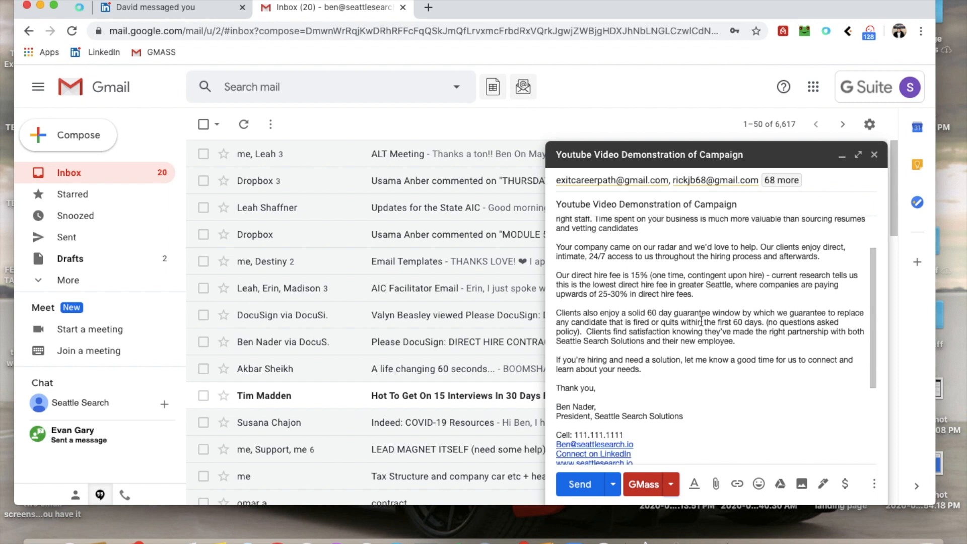